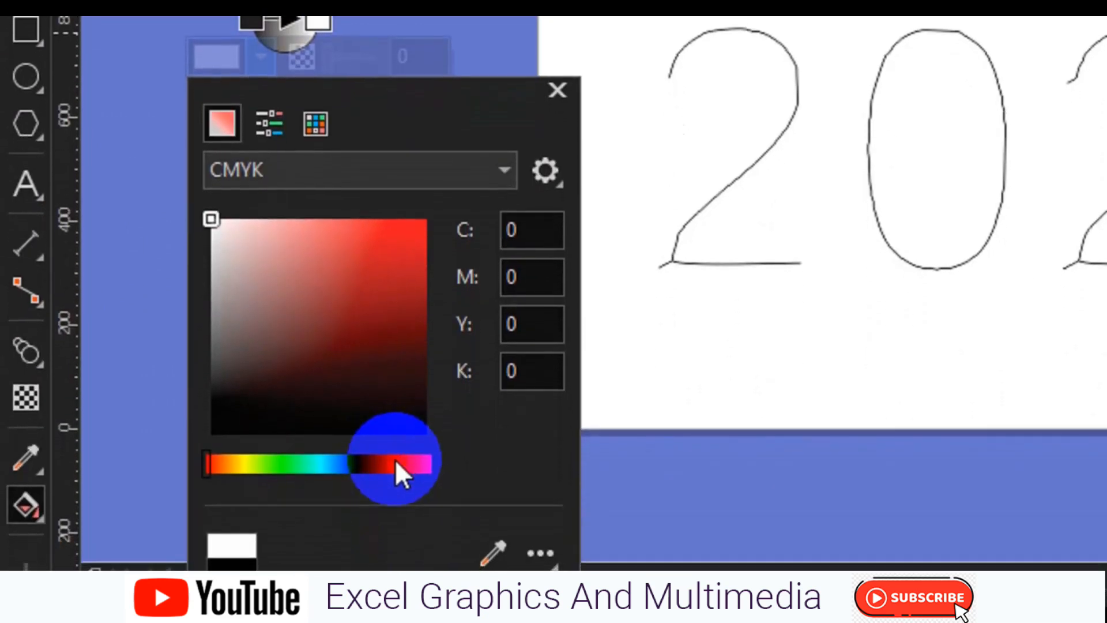
Set the end colour of the small circle's gradient to pink, CMYK 11, 98, 0, 0.
{"action": "left_click", "coordinate": [395, 462]}
{"action": "left_click_drag", "start_coordinate": [392, 459], "coordinate": [407, 459]}
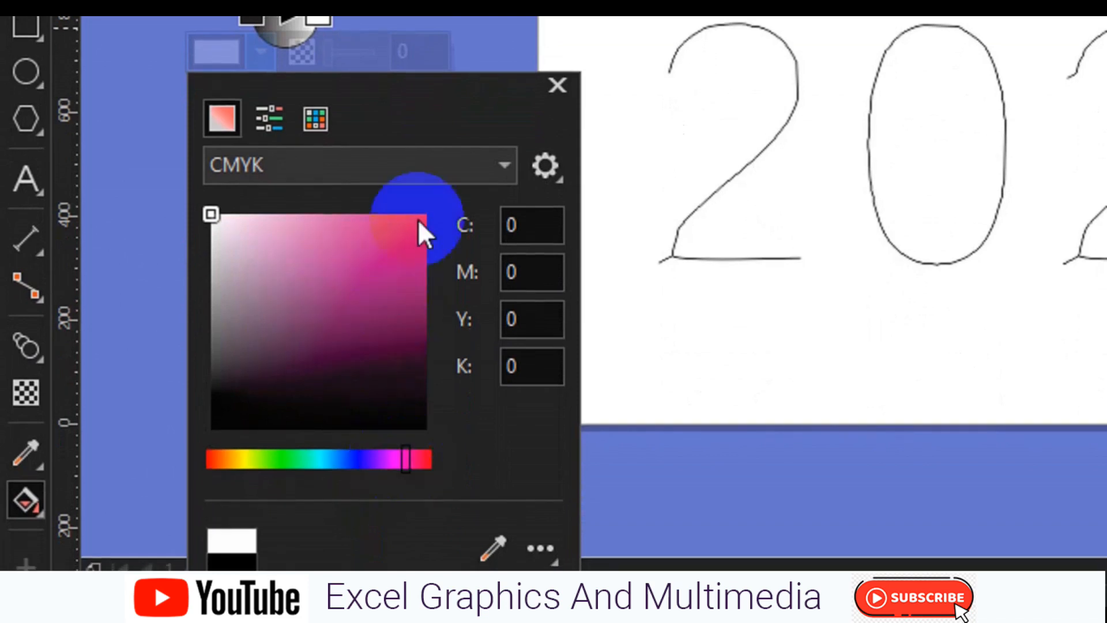
{"action": "left_click", "coordinate": [417, 236]}
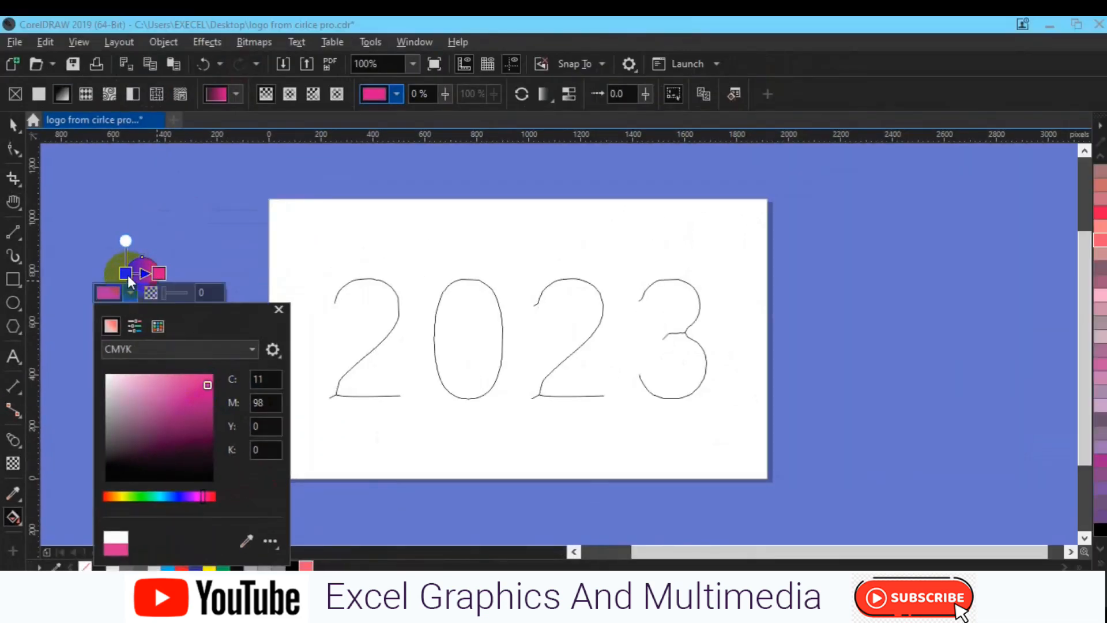
Set the start colour of the small circle's gradient to yellow, CMYK 12, 0, 100, 0.
{"action": "left_click", "coordinate": [126, 273]}
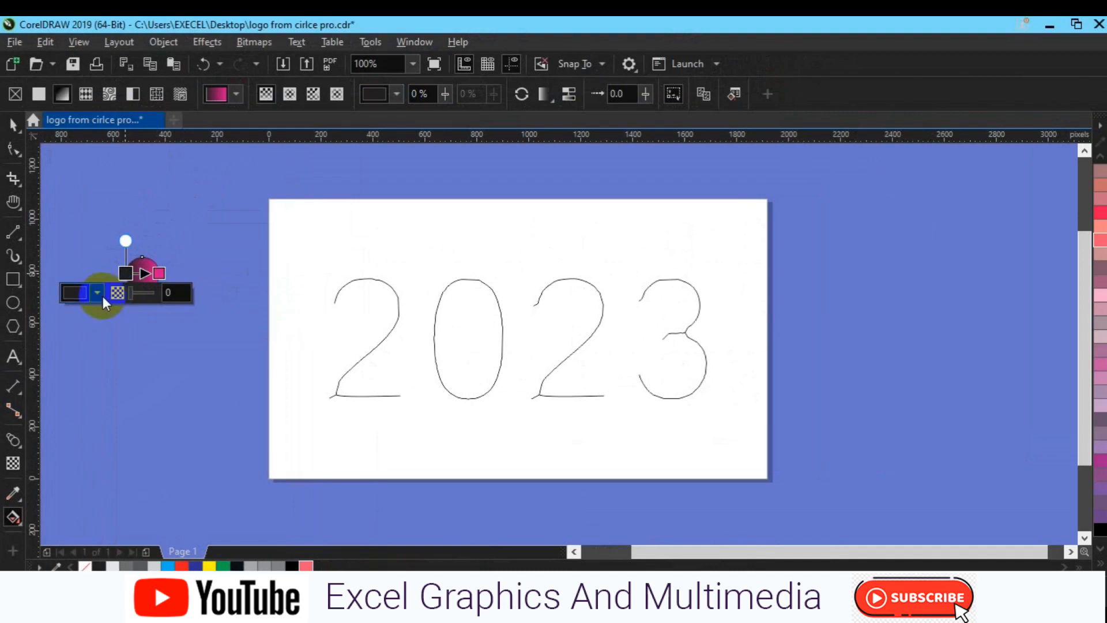
{"action": "left_click", "coordinate": [102, 296]}
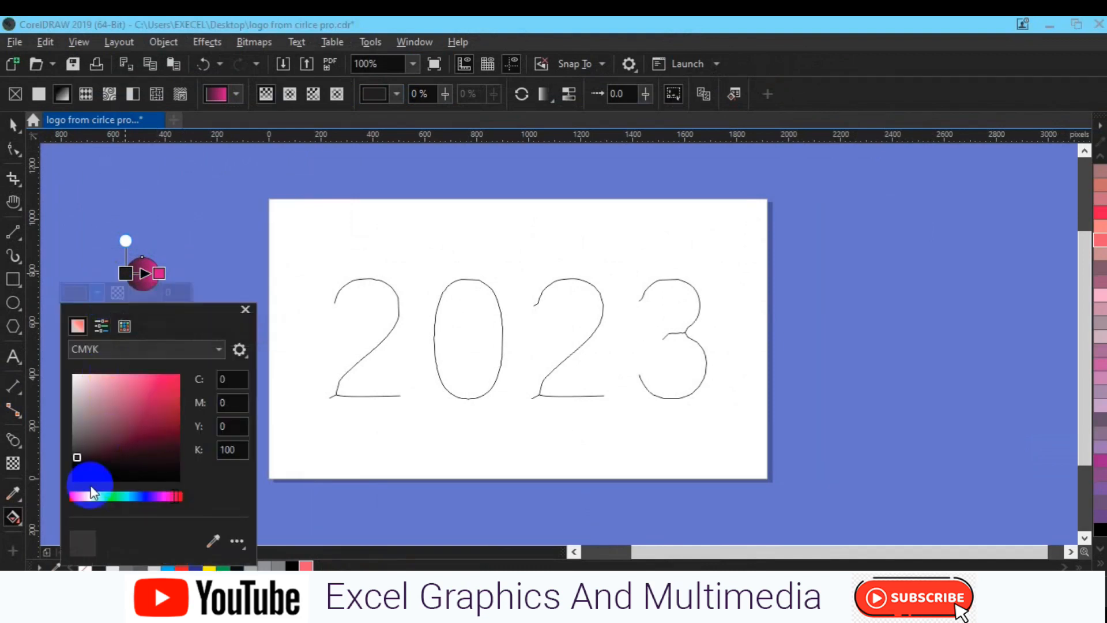
{"action": "left_click", "coordinate": [89, 496]}
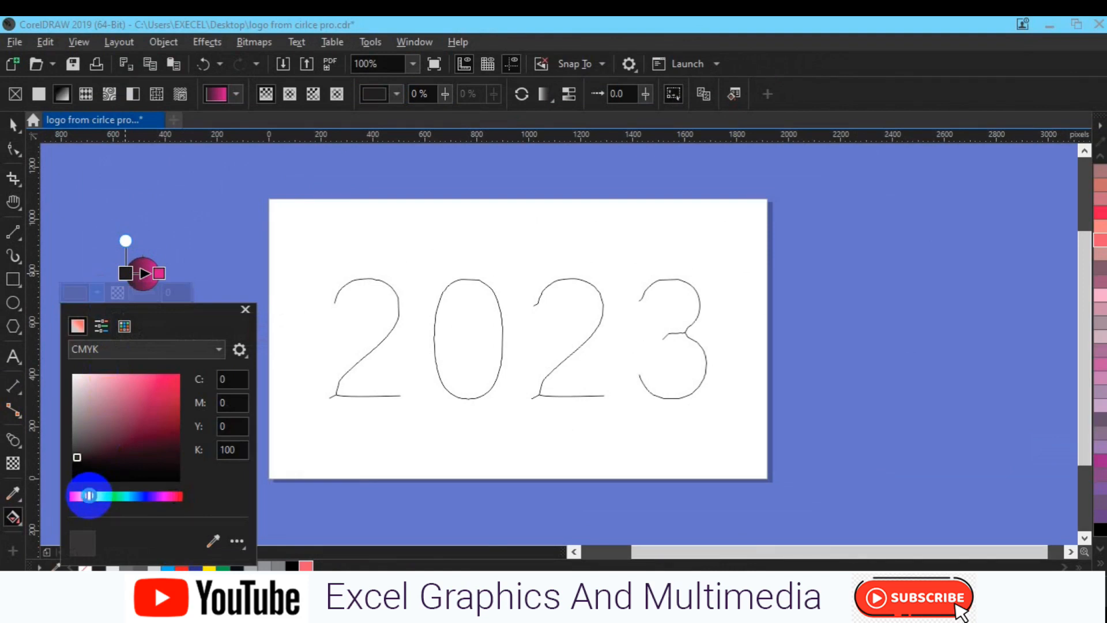
{"action": "left_click", "coordinate": [171, 384]}
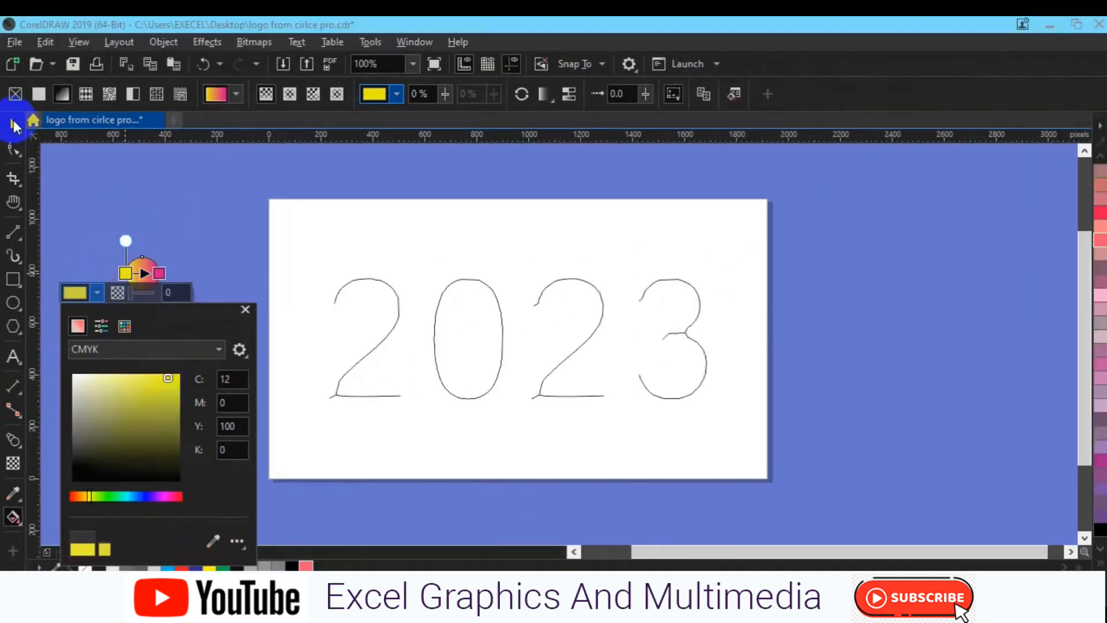
{"action": "left_click", "coordinate": [94, 244]}
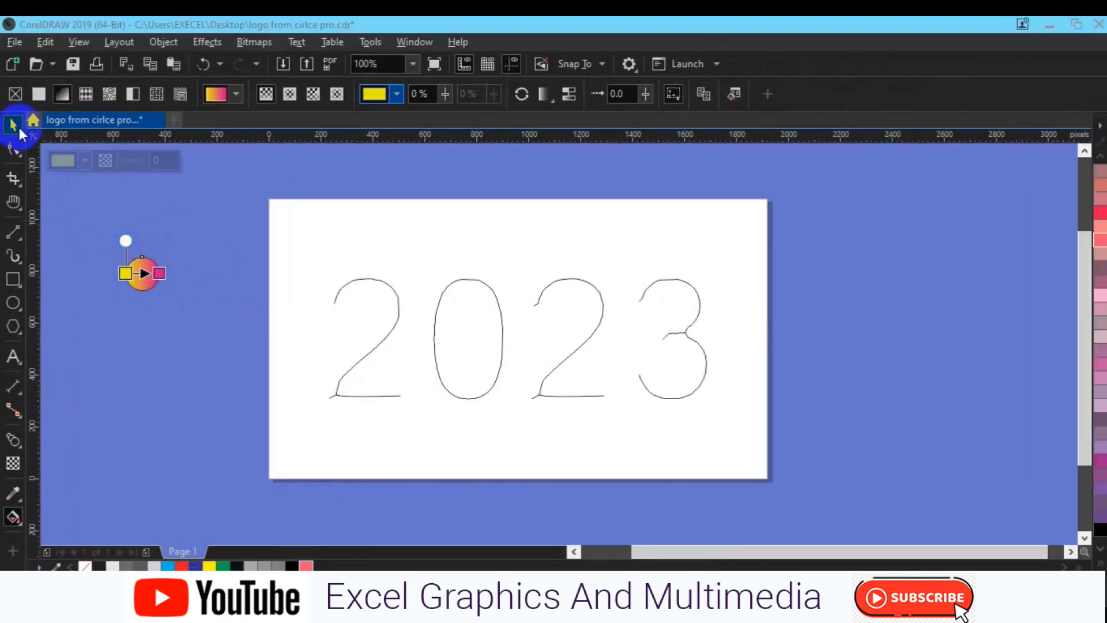
Place a copy of the gradient circle straight below the original, near the level of the page's lower edge.
{"action": "left_click", "coordinate": [13, 124]}
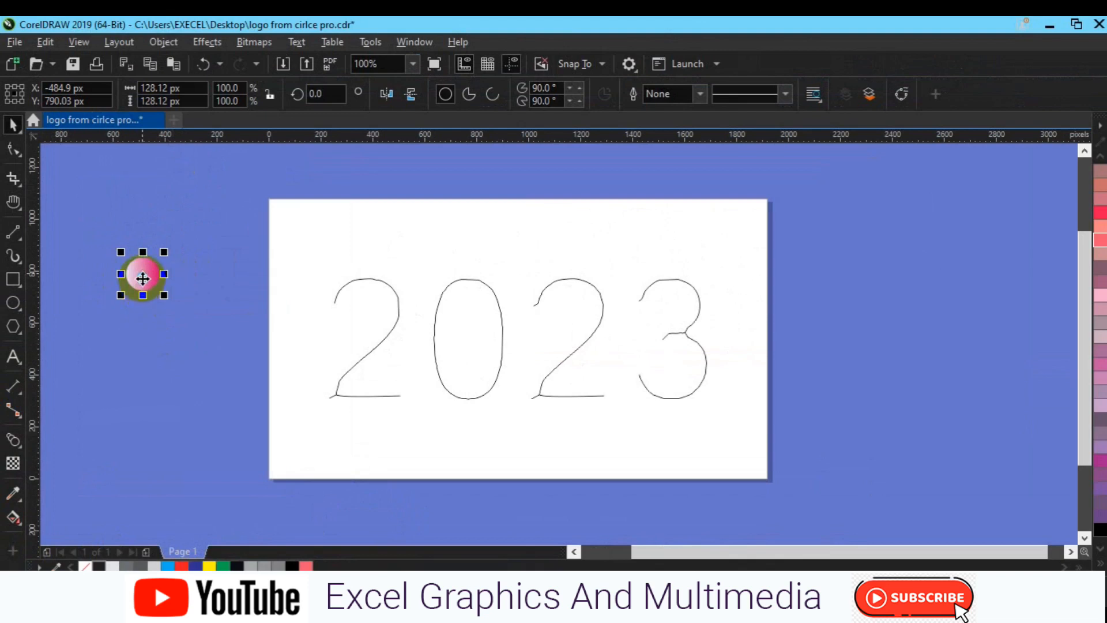
{"action": "left_click_drag", "start_coordinate": [142, 277], "coordinate": [145, 485]}
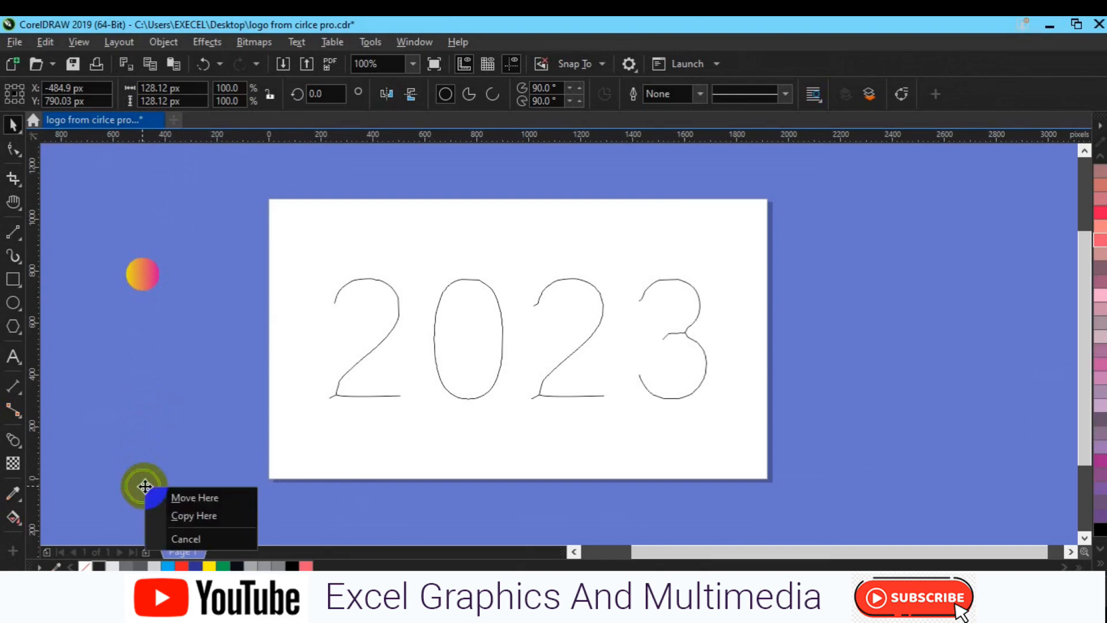
{"action": "left_click", "coordinate": [199, 520]}
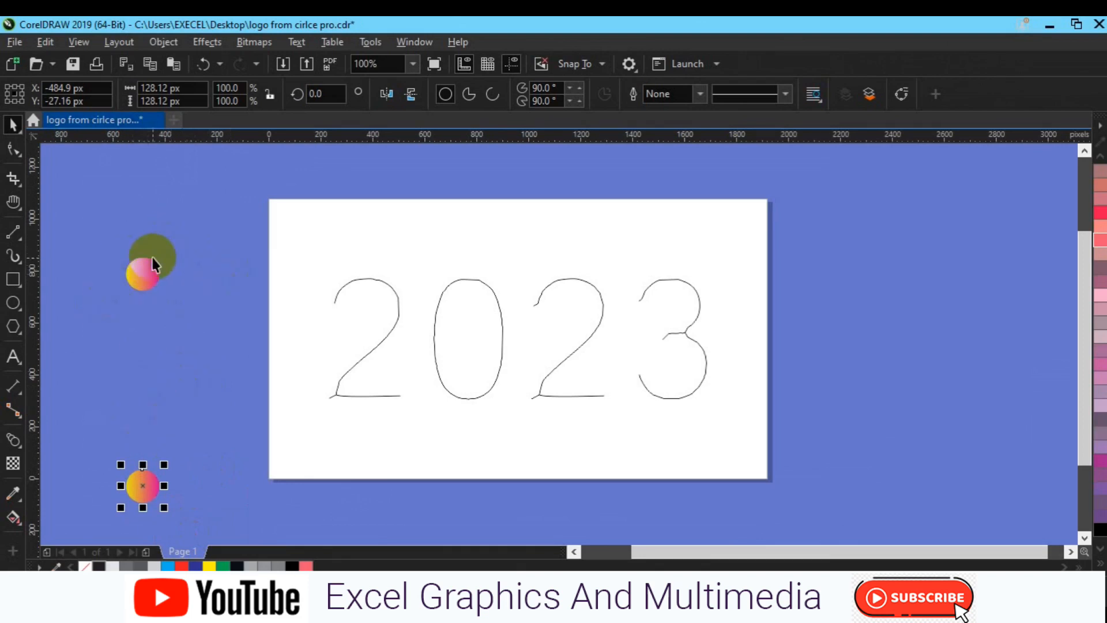
Duplicate both gradient circles together and move the duplicate pair to the empty area right of the page.
{"action": "left_click_drag", "start_coordinate": [98, 254], "coordinate": [210, 394]}
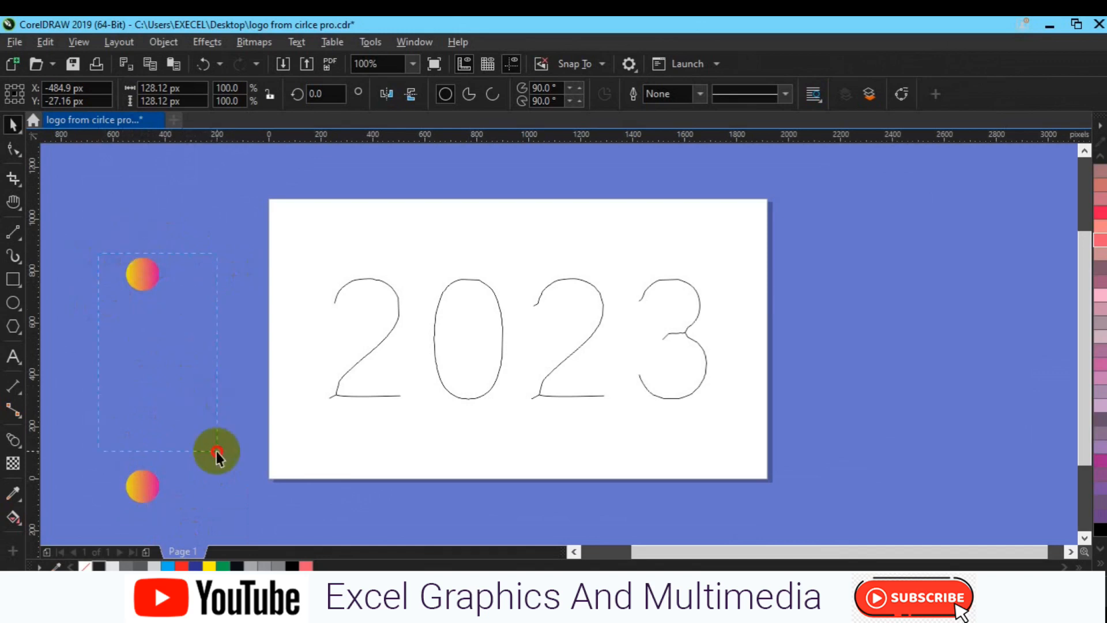
{"action": "left_click_drag", "start_coordinate": [229, 510], "coordinate": [228, 515]}
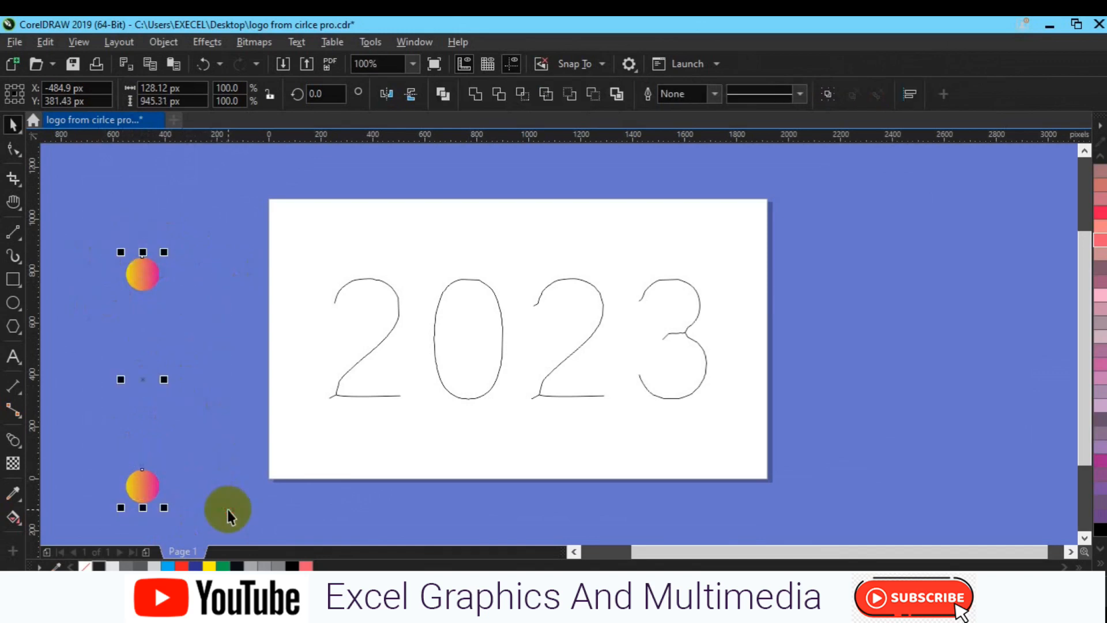
{"action": "key", "text": "ctrl+d"}
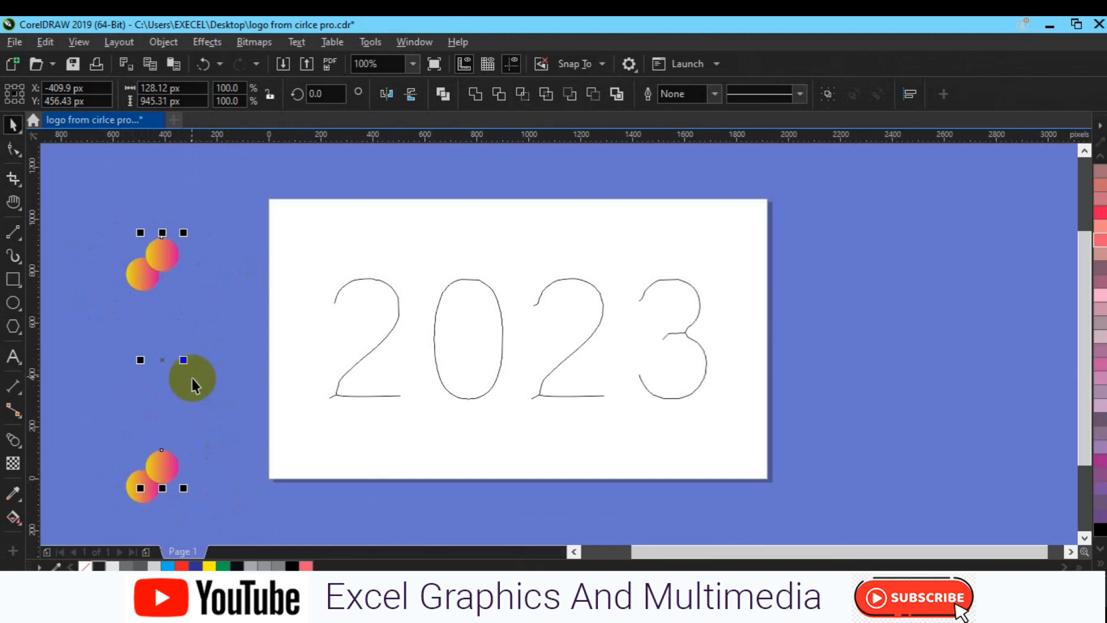
{"action": "left_click_drag", "start_coordinate": [166, 359], "coordinate": [895, 302]}
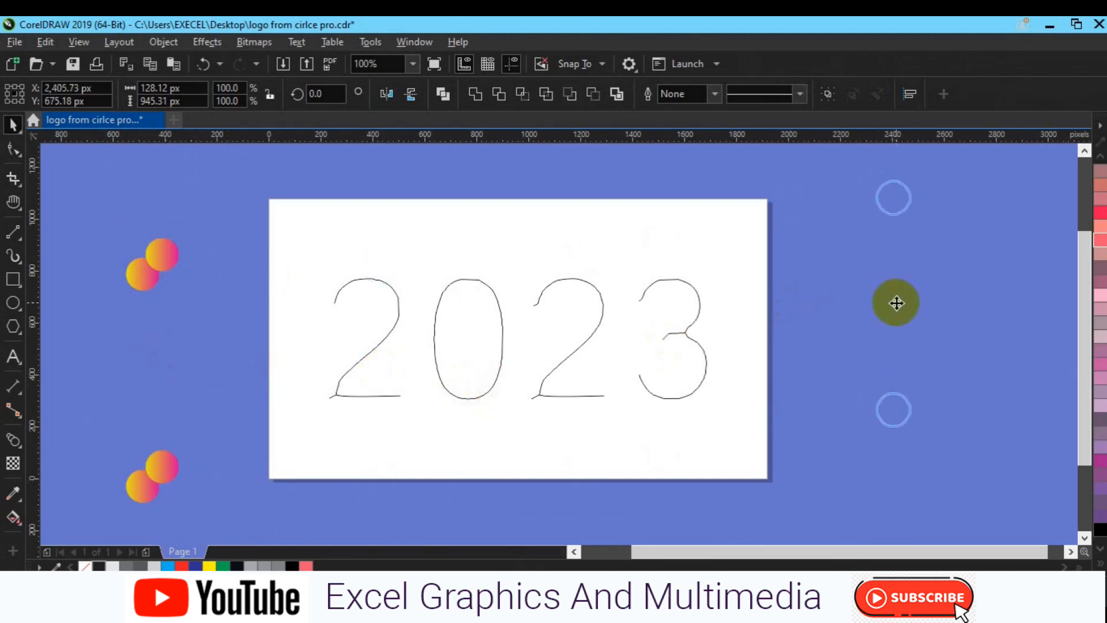
Blend the upper gradient circle left of the page into the lower one.
{"action": "left_click", "coordinate": [131, 268]}
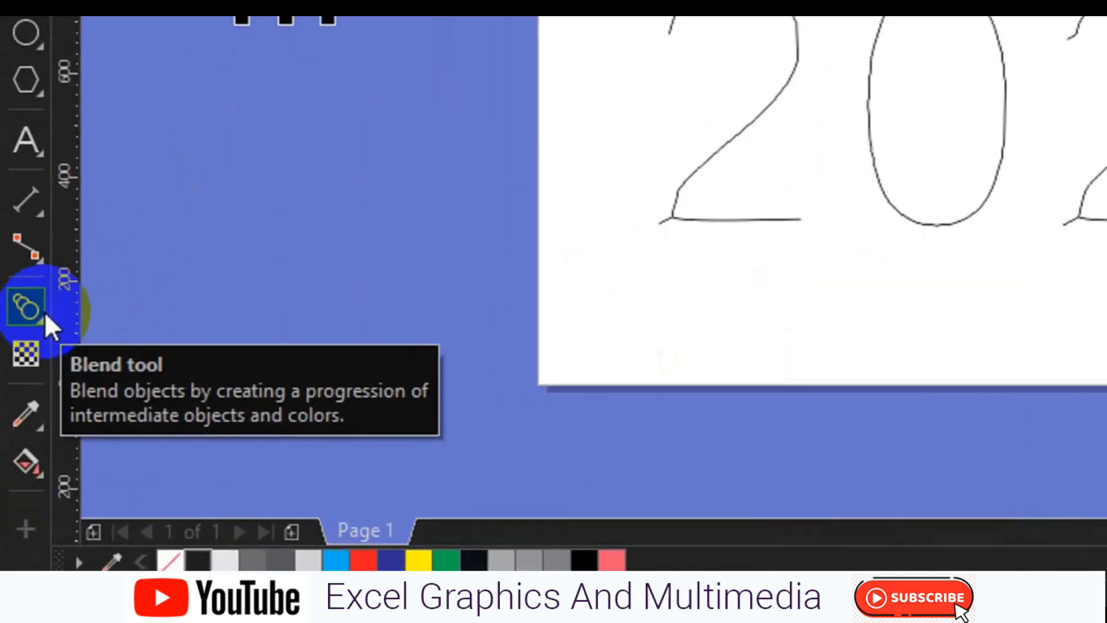
{"action": "left_click", "coordinate": [44, 311]}
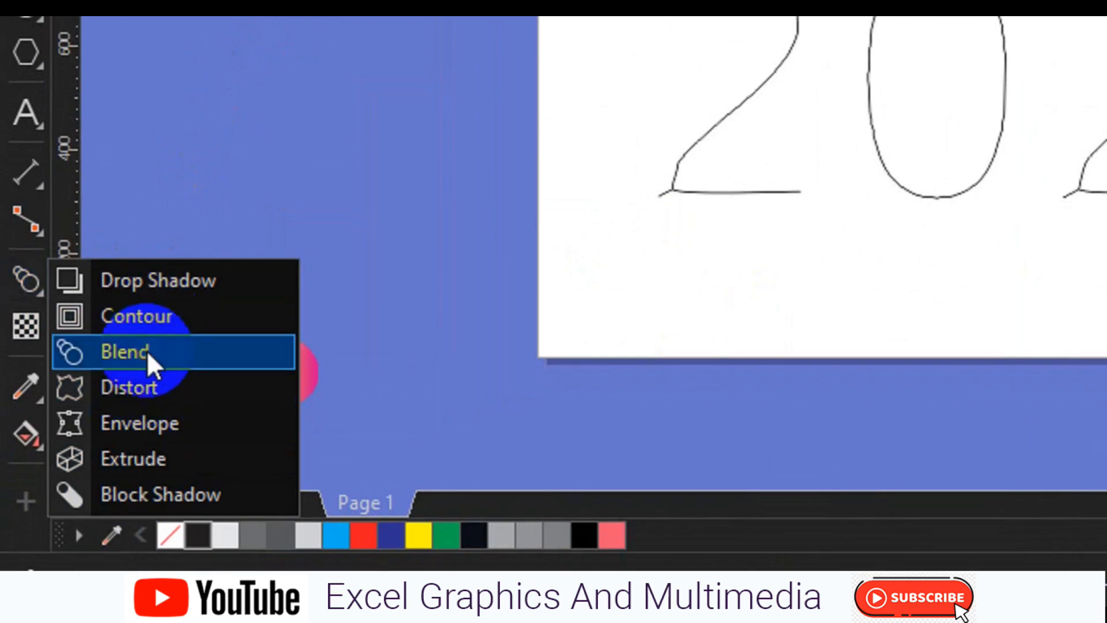
{"action": "left_click", "coordinate": [146, 351]}
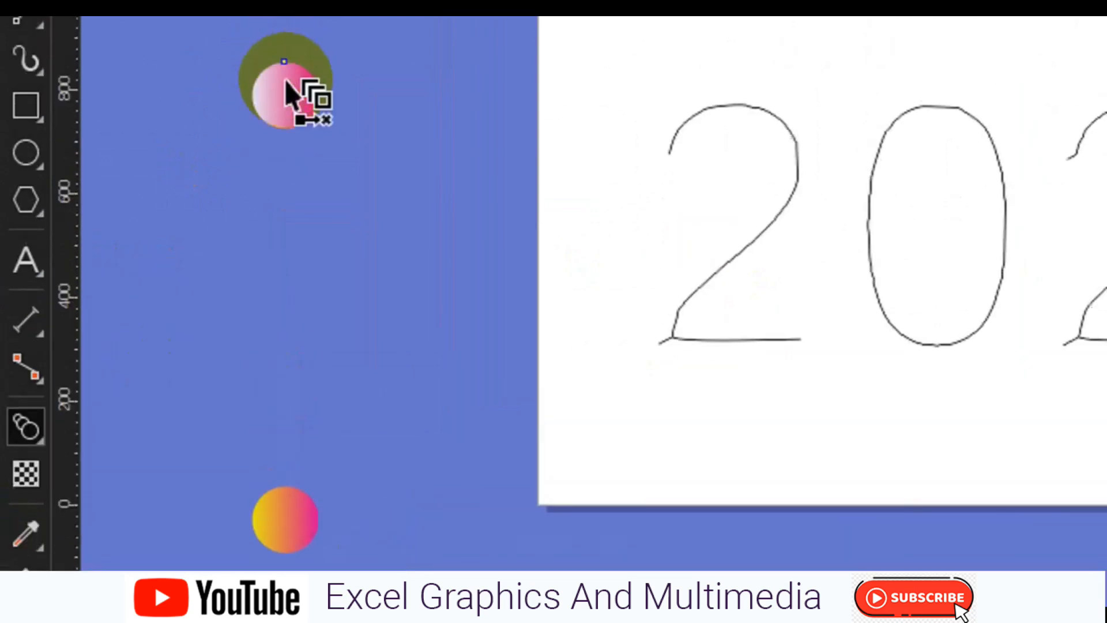
{"action": "left_click_drag", "start_coordinate": [285, 81], "coordinate": [290, 314]}
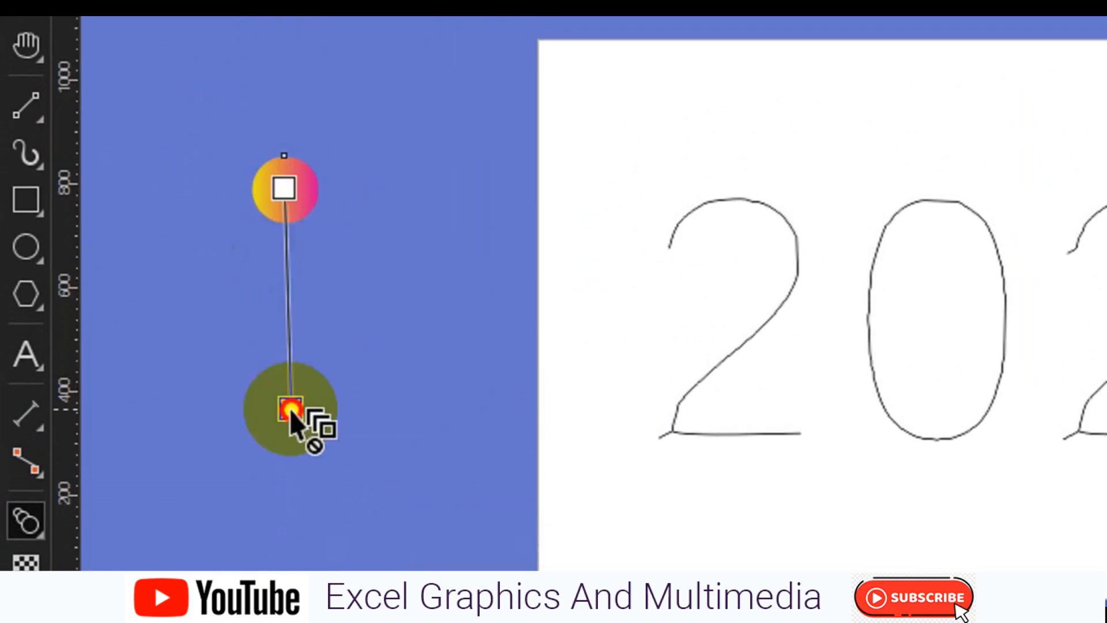
{"action": "left_click_drag", "start_coordinate": [290, 409], "coordinate": [293, 487]}
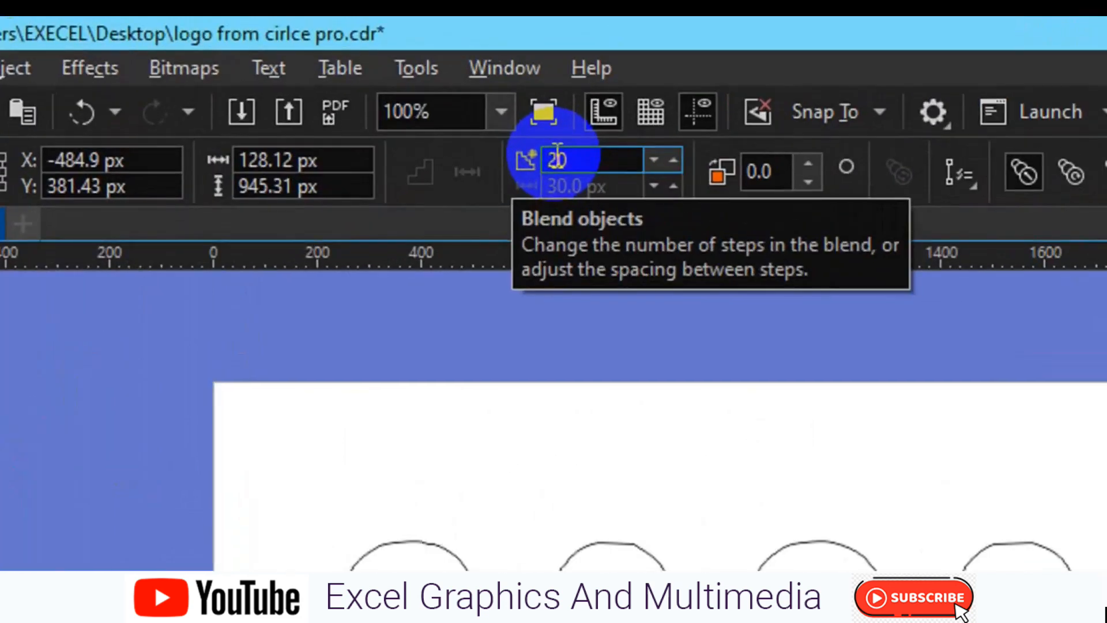
Set the number of blend steps between the two circles to 50.
{"action": "double_click", "coordinate": [440, 87]}
{"action": "key", "text": "BackSpace"}
{"action": "type", "text": "50"}
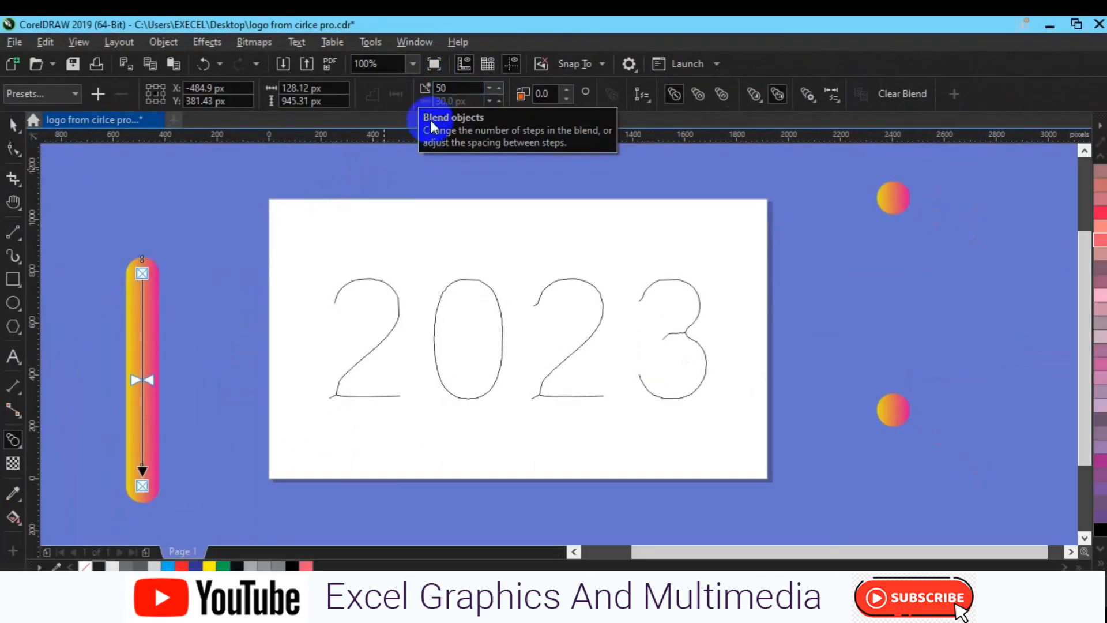
Move the blend to the page's left edge and assign the outline of the first digit 2 as its new path.
{"action": "left_click", "coordinate": [13, 124]}
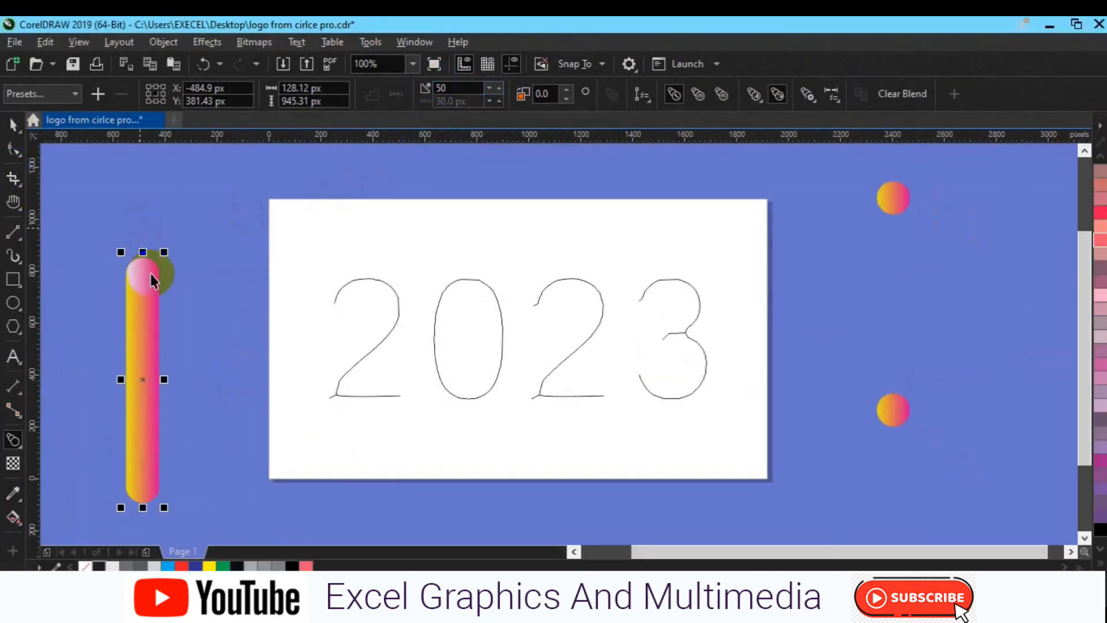
{"action": "left_click_drag", "start_coordinate": [144, 314], "coordinate": [265, 302]}
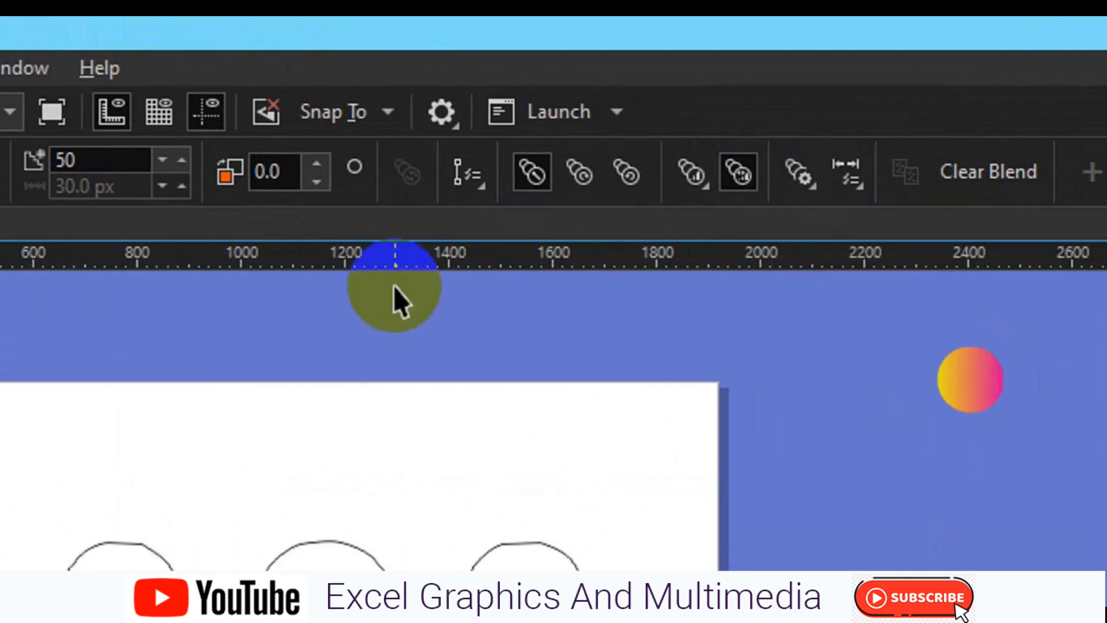
{"action": "left_click", "coordinate": [484, 189]}
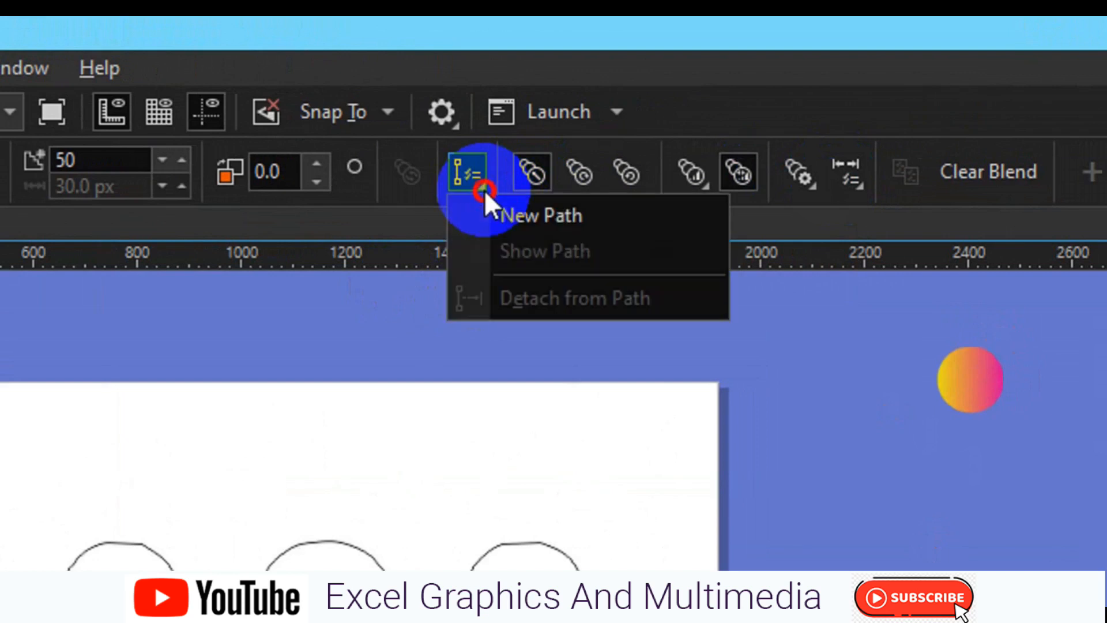
{"action": "left_click", "coordinate": [513, 217]}
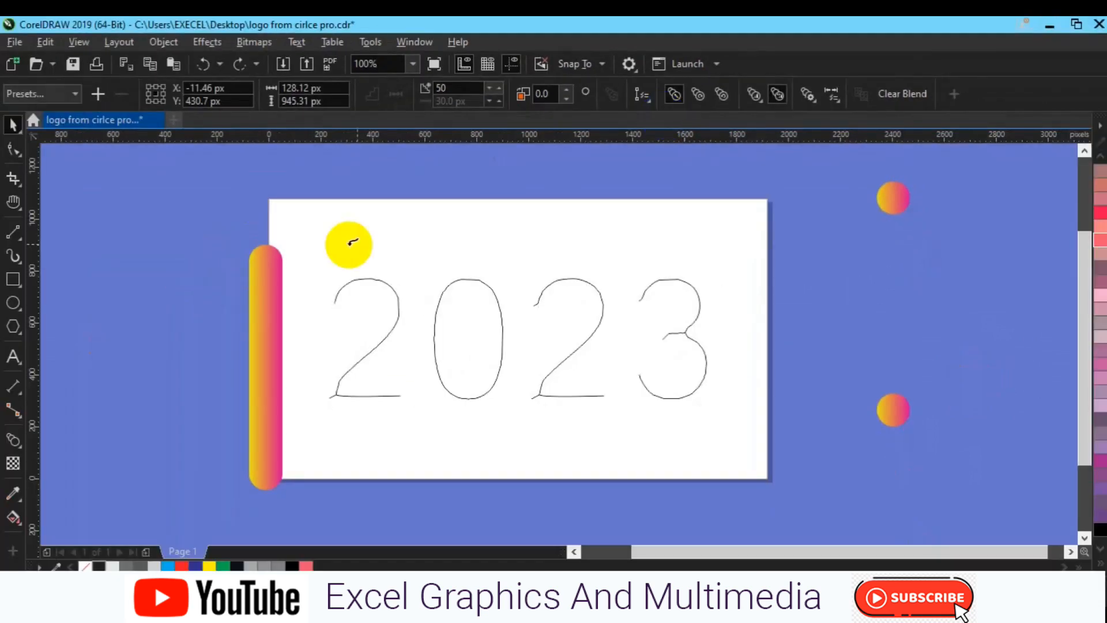
{"action": "left_click", "coordinate": [333, 293]}
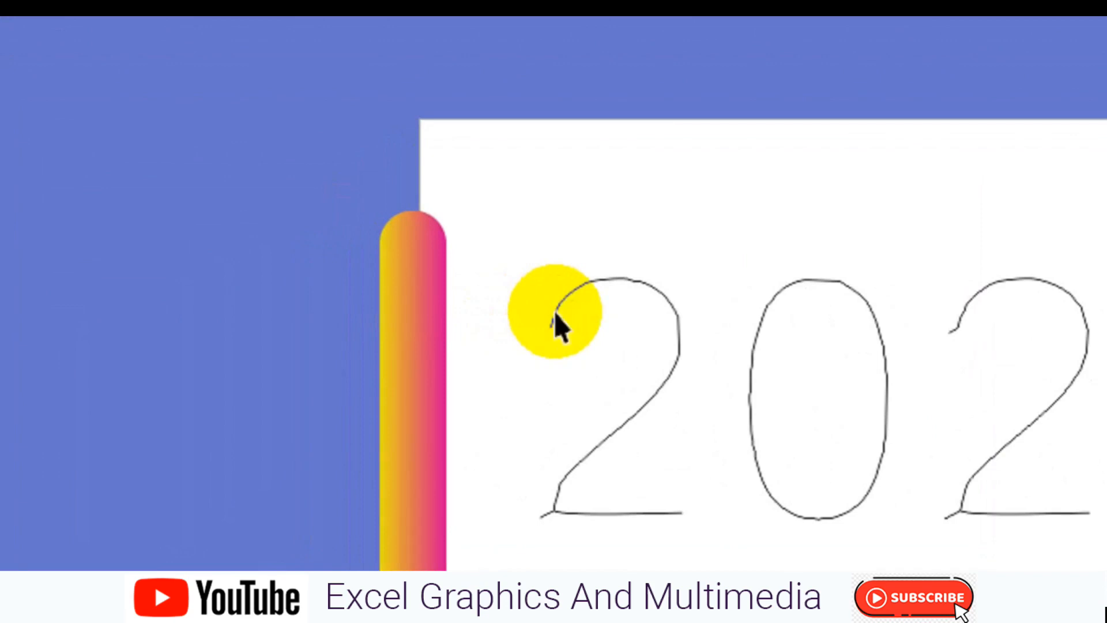
{"action": "left_click", "coordinate": [555, 317]}
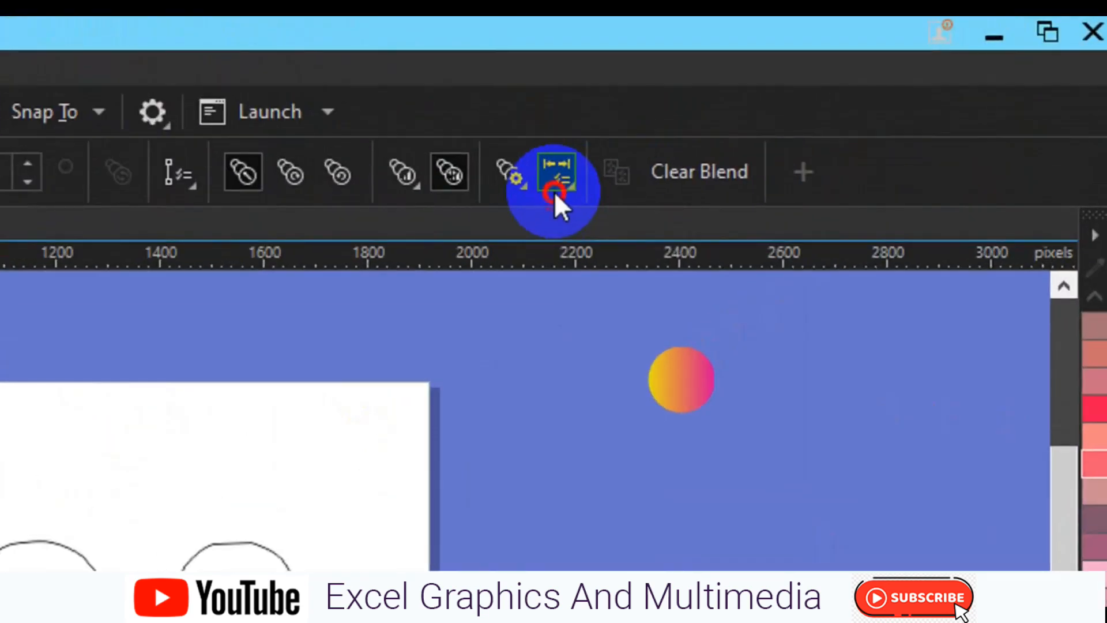
Make the blend run along the full path of the first digit 2.
{"action": "left_click", "coordinate": [554, 191]}
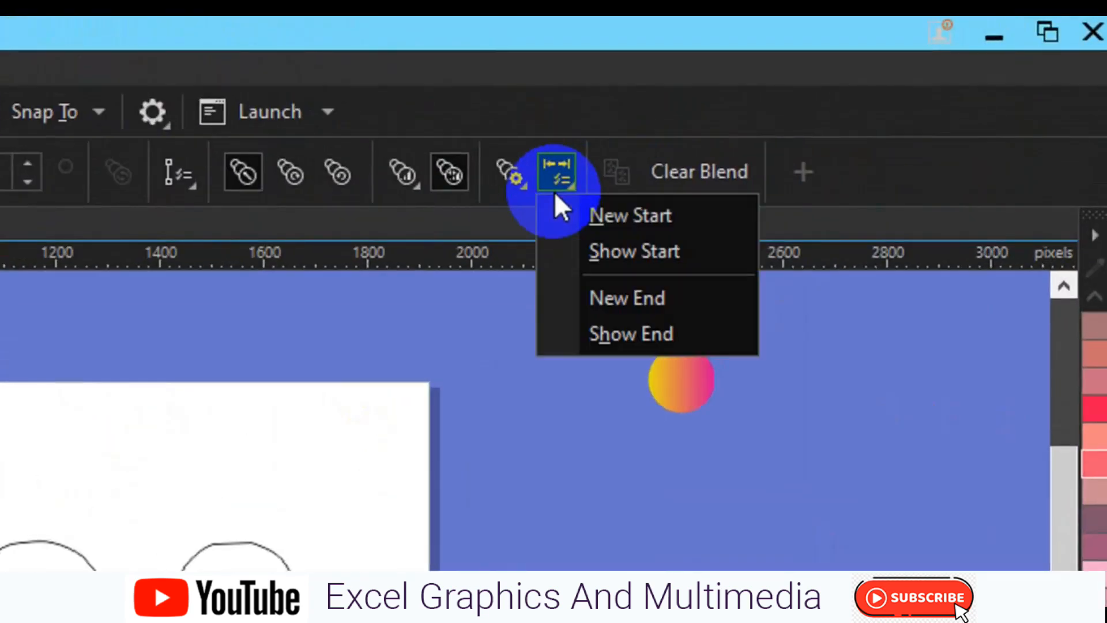
{"action": "left_click", "coordinate": [625, 312]}
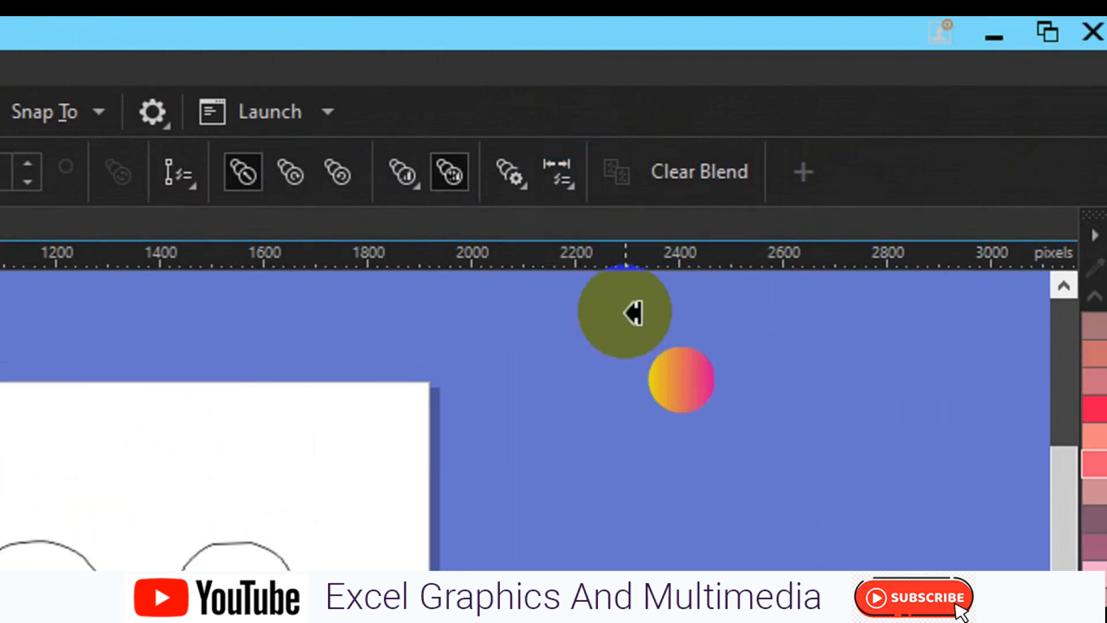
{"action": "left_click", "coordinate": [520, 183]}
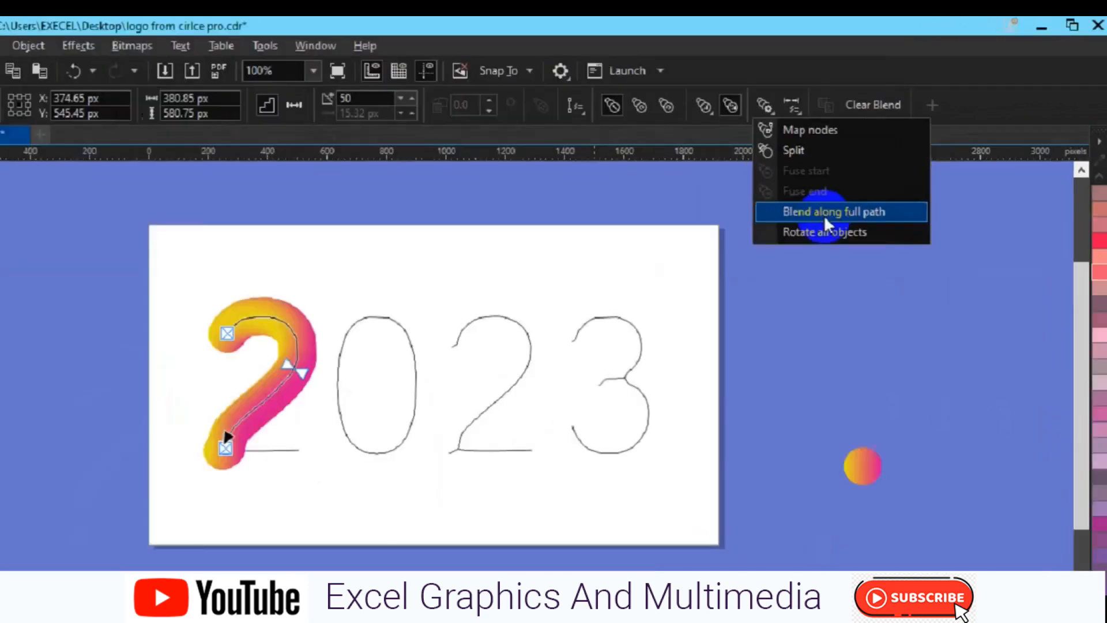
{"action": "left_click", "coordinate": [614, 358]}
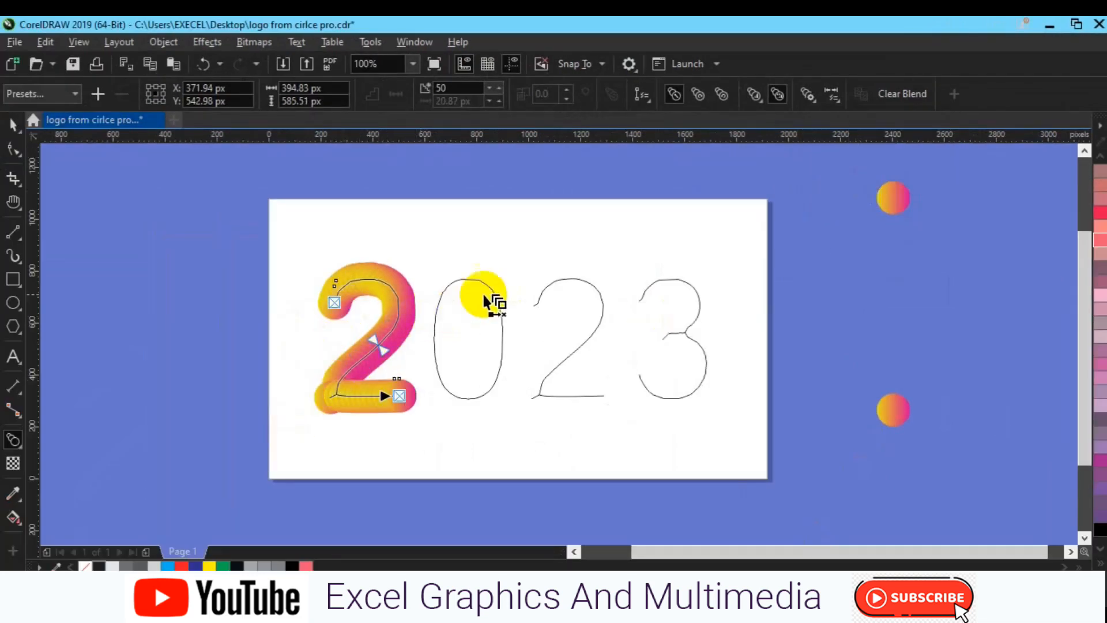
Set the number of blend steps on the first digit 2 to 80 and, for a smoother result, to 100.
{"action": "left_click", "coordinate": [441, 316]}
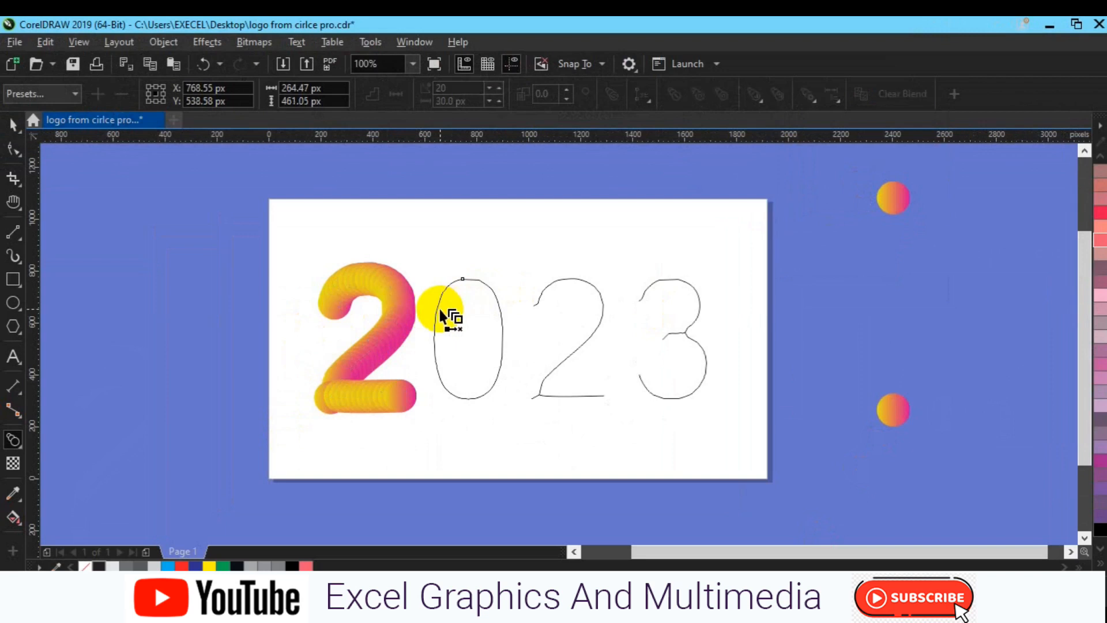
{"action": "left_click", "coordinate": [389, 291]}
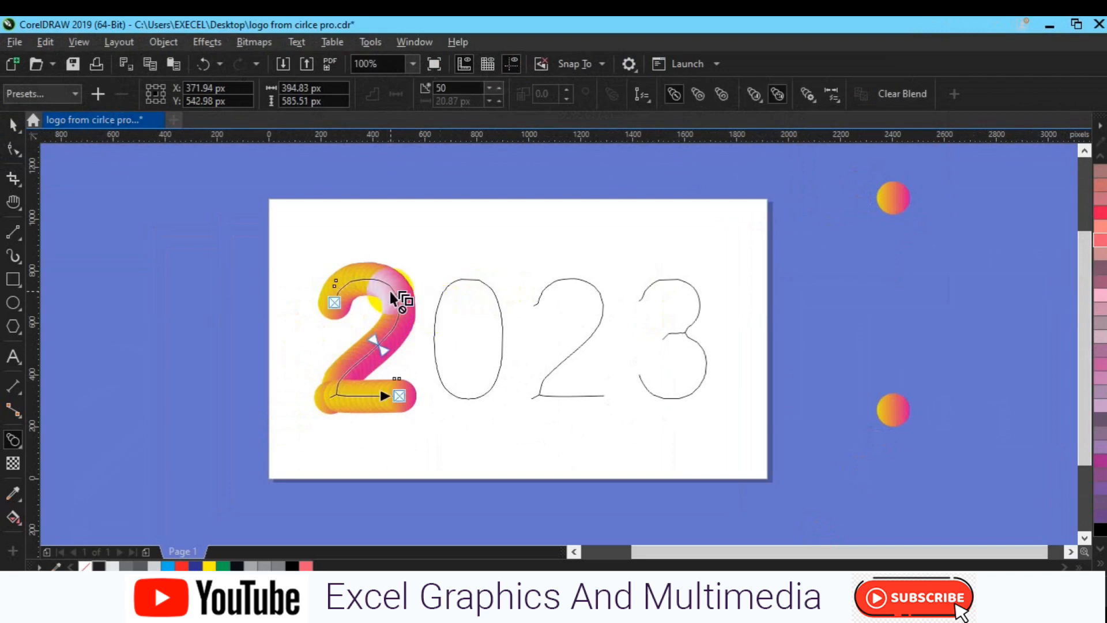
{"action": "left_click", "coordinate": [452, 88]}
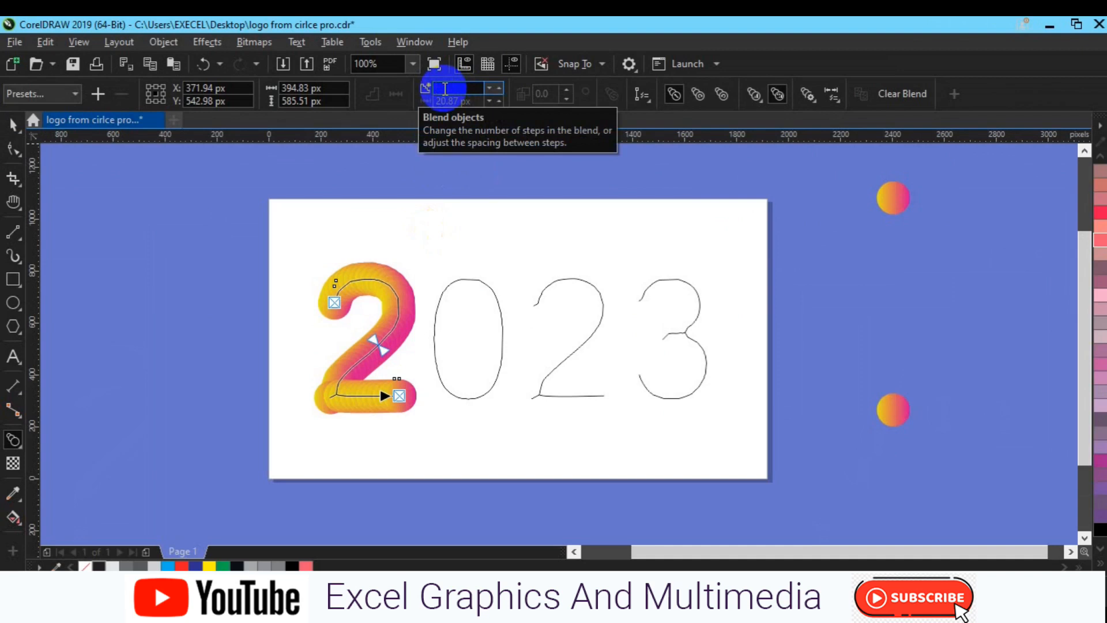
{"action": "type", "text": "80"}
{"action": "key", "text": "Return"}
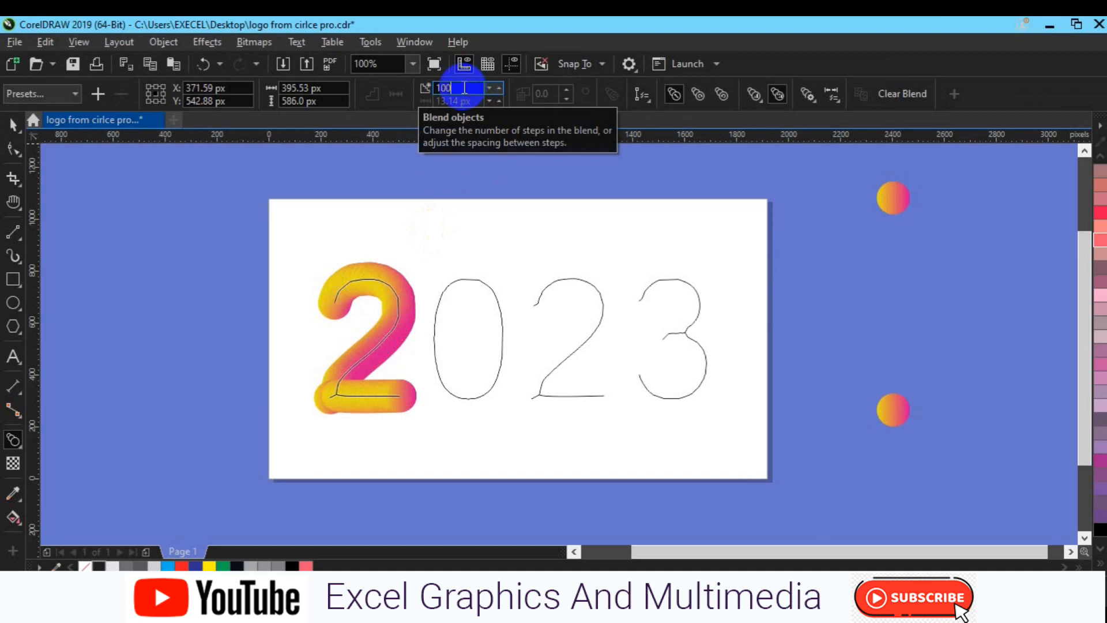
{"action": "key", "text": "Return"}
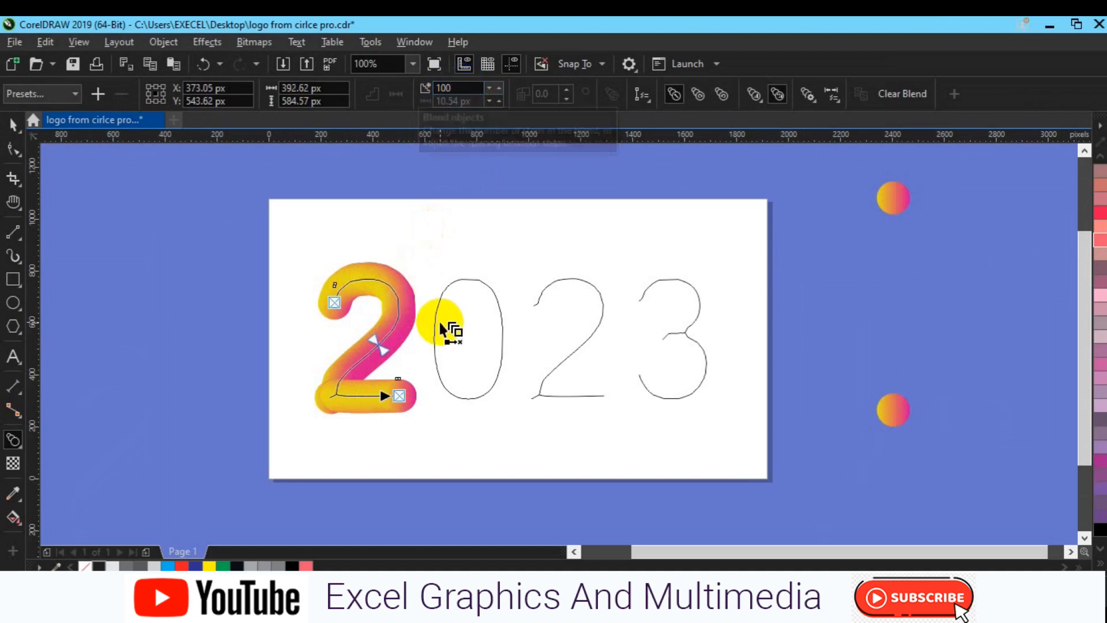
{"action": "left_click", "coordinate": [440, 324]}
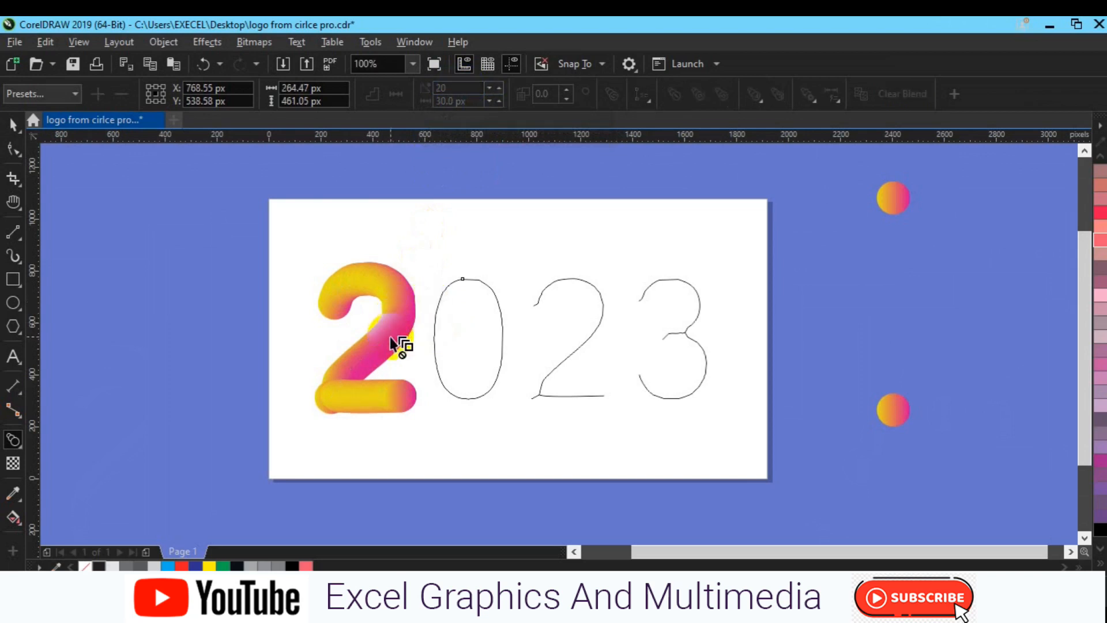
{"action": "left_click_drag", "start_coordinate": [384, 335], "coordinate": [480, 335]}
{"action": "left_click_drag", "start_coordinate": [406, 335], "coordinate": [503, 358]}
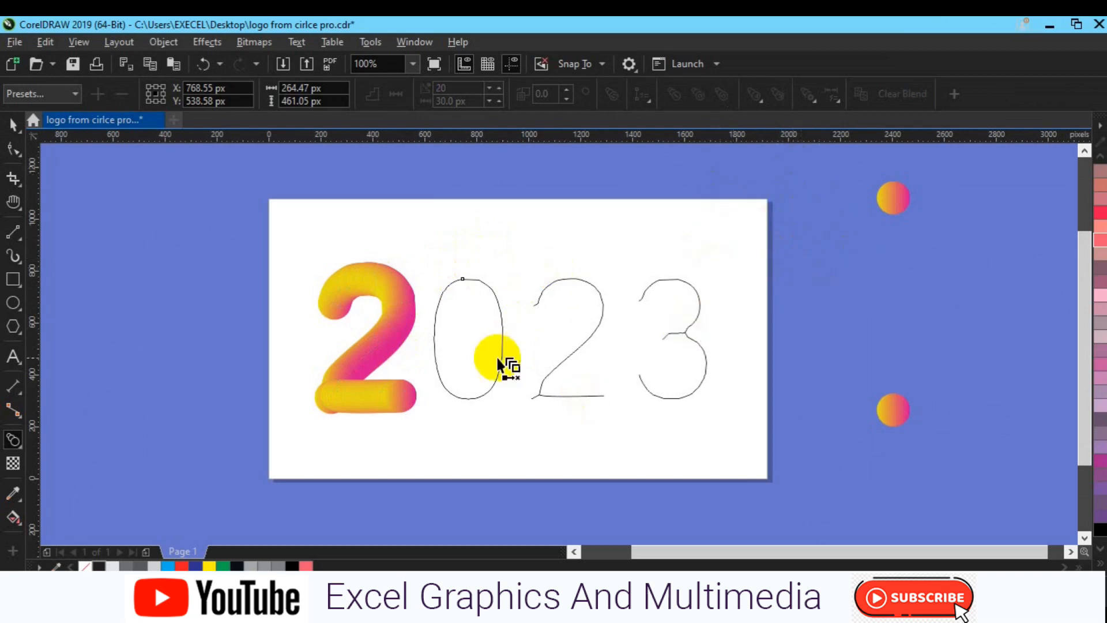
Duplicate the pair of gradient circles beside the page and place the copies on the opposite side, beyond the page's left edge.
{"action": "left_click", "coordinate": [12, 123]}
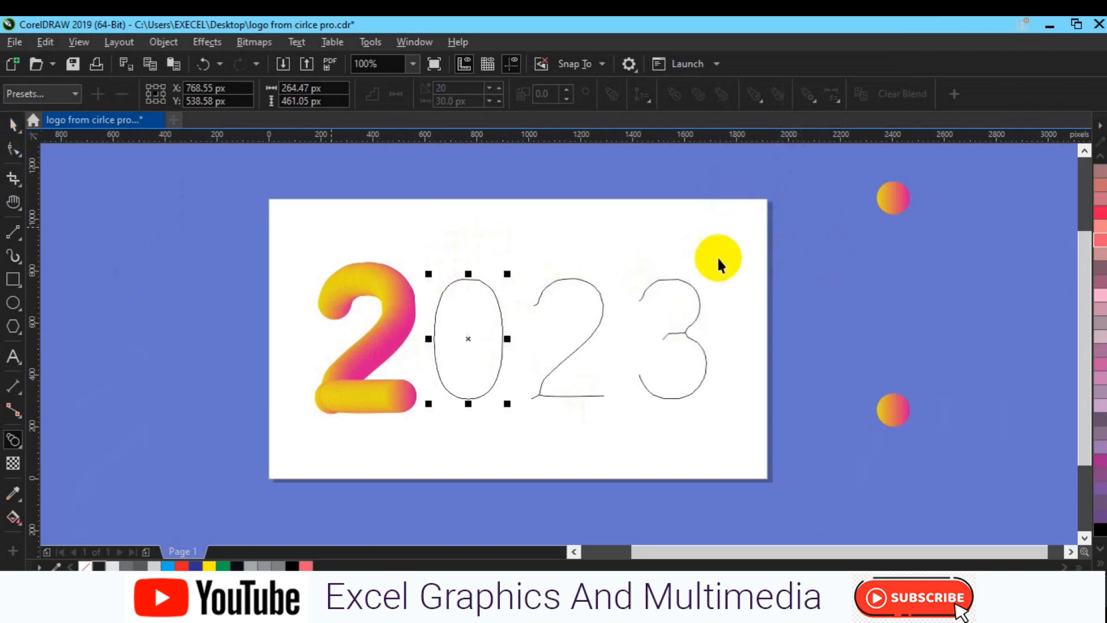
{"action": "left_click", "coordinate": [897, 200]}
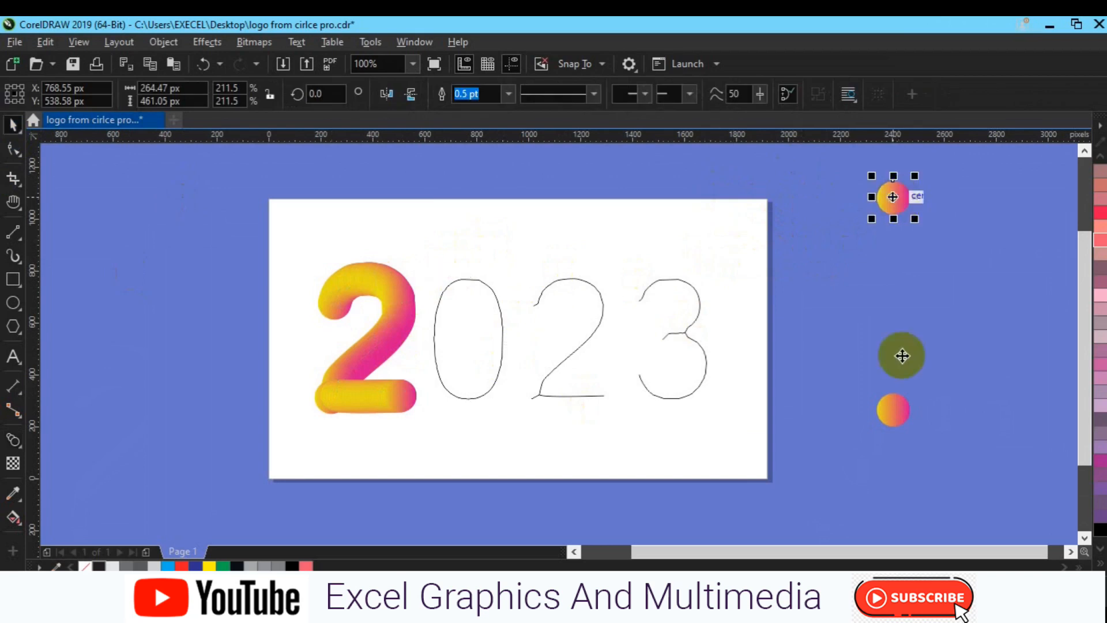
{"action": "left_click", "coordinate": [899, 410]}
{"action": "left_click_drag", "start_coordinate": [901, 414], "coordinate": [890, 206]}
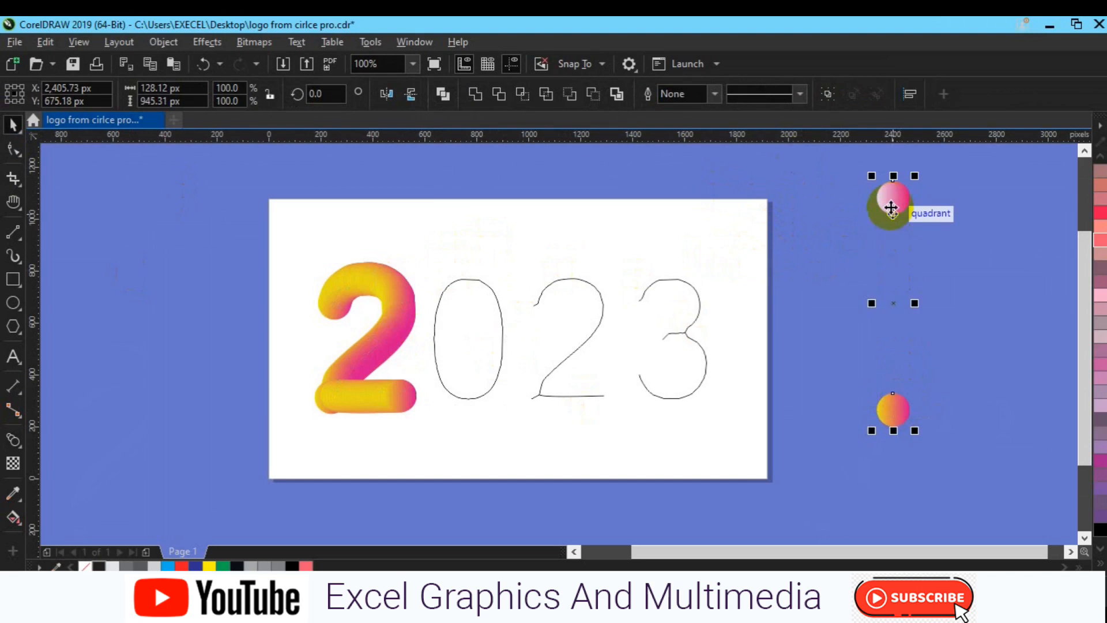
{"action": "key", "text": "ctrl+d"}
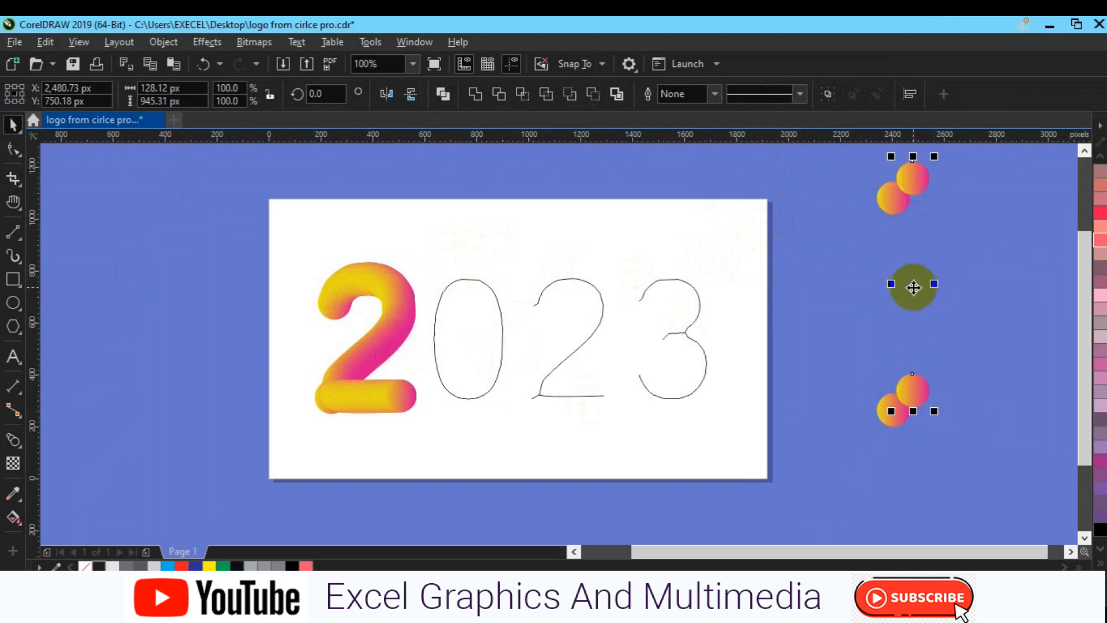
{"action": "left_click", "coordinate": [916, 288]}
{"action": "left_click_drag", "start_coordinate": [319, 435], "coordinate": [170, 357]}
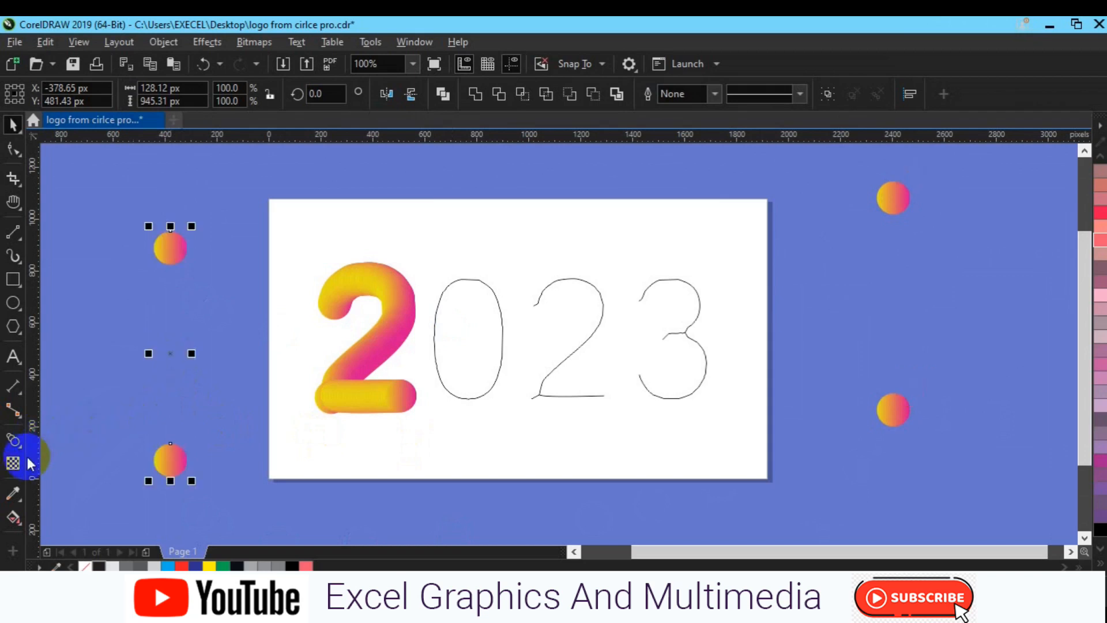
{"action": "left_click", "coordinate": [97, 413]}
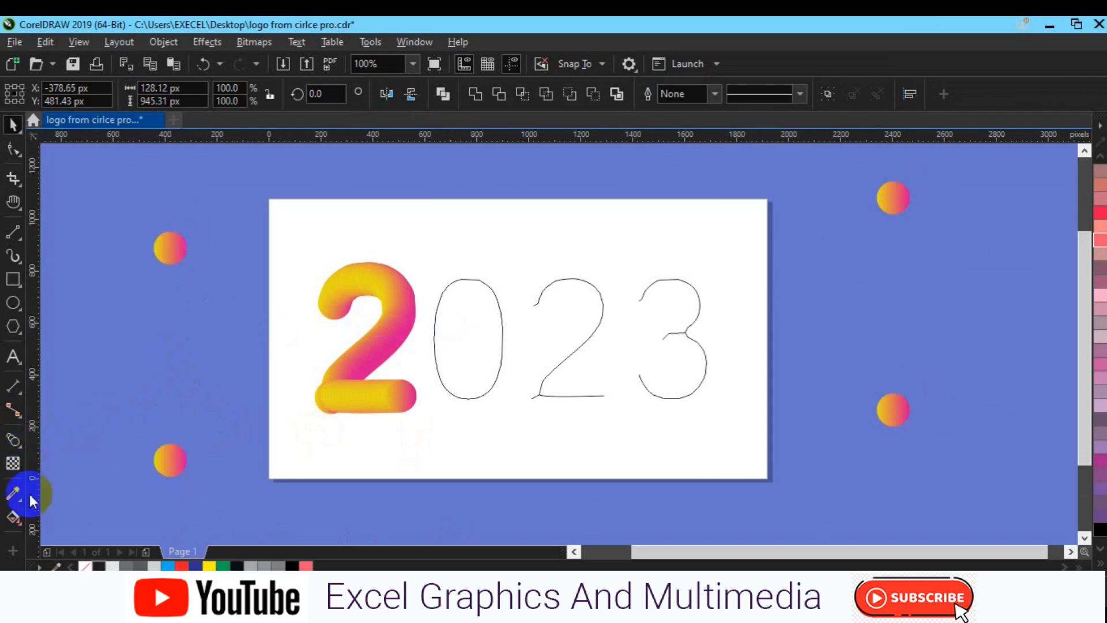
Blend the two duplicated gradient circles into each other and set the number of blend steps to 100.
{"action": "left_click", "coordinate": [13, 443]}
{"action": "left_click_drag", "start_coordinate": [172, 254], "coordinate": [172, 460]}
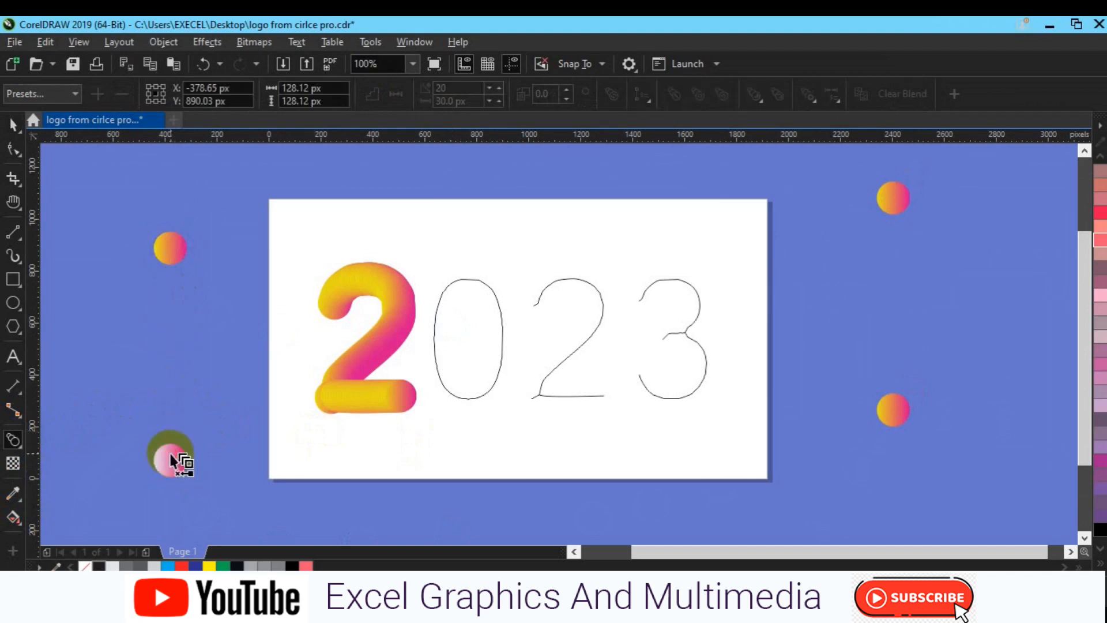
{"action": "double_click", "coordinate": [454, 88]}
{"action": "type", "text": "2"}
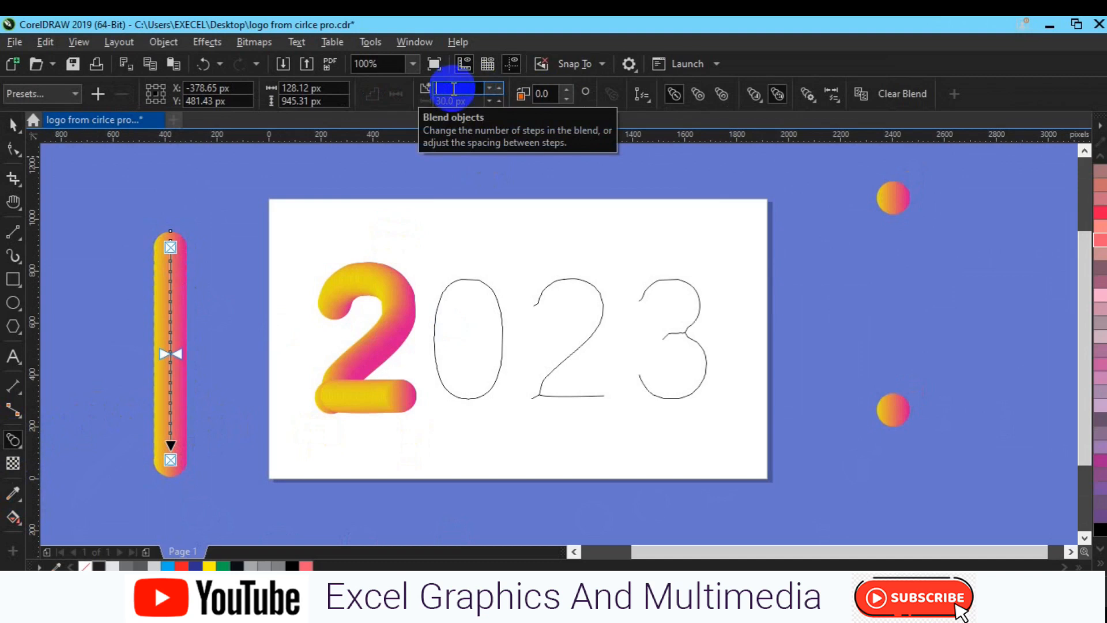
{"action": "type", "text": "100"}
{"action": "key", "text": "Return"}
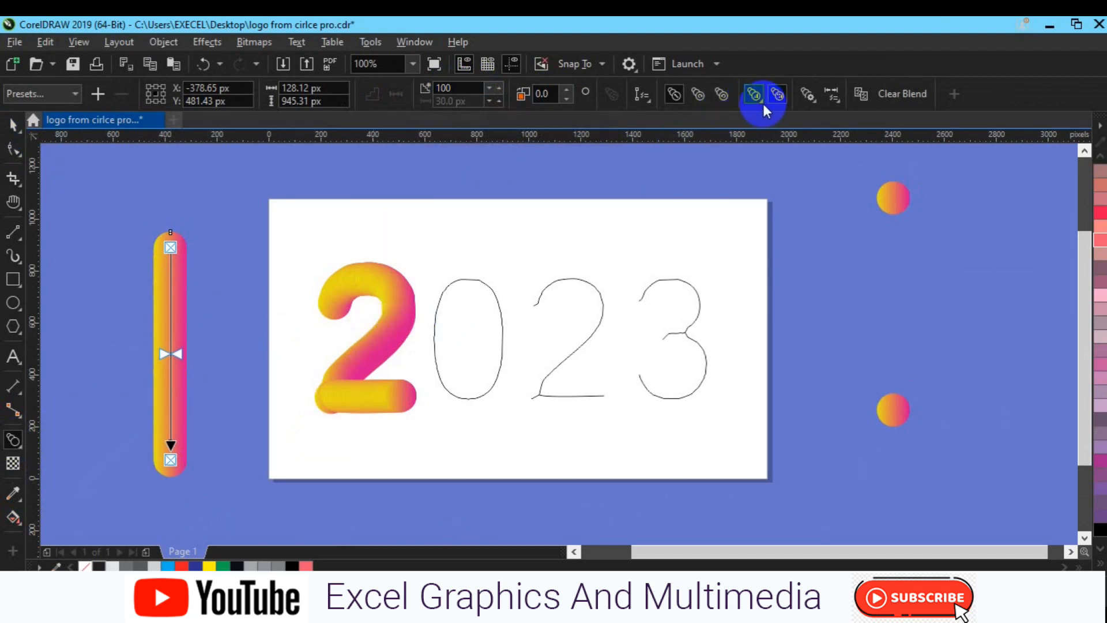
Move the new blend to the page's left edge and assign the outline of the digit 0 as its new path.
{"action": "left_click", "coordinate": [814, 98]}
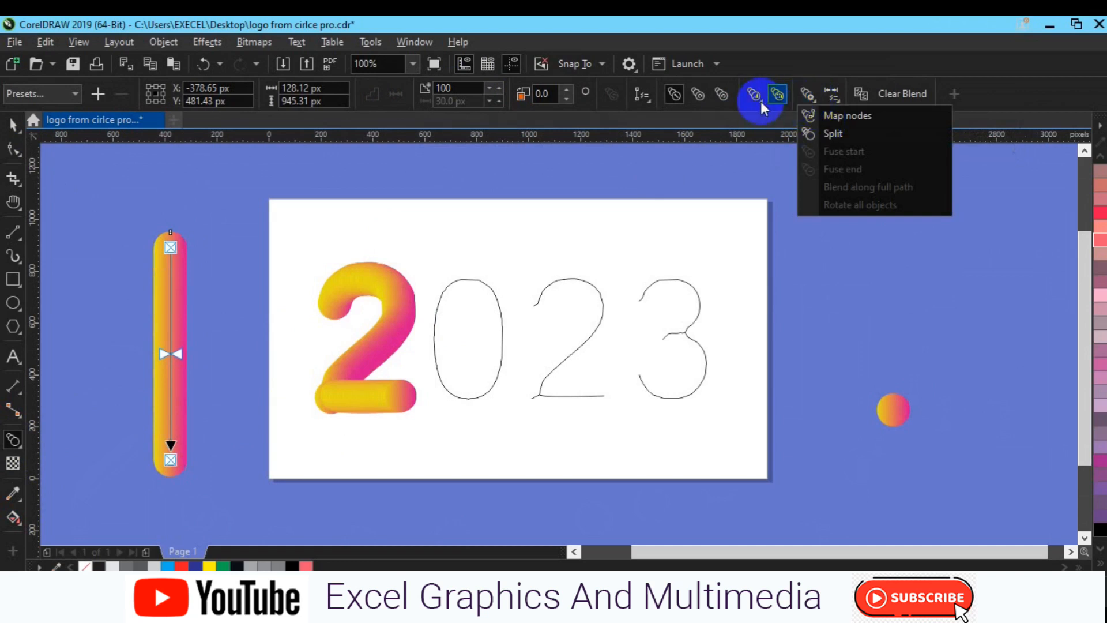
{"action": "left_click", "coordinate": [518, 251]}
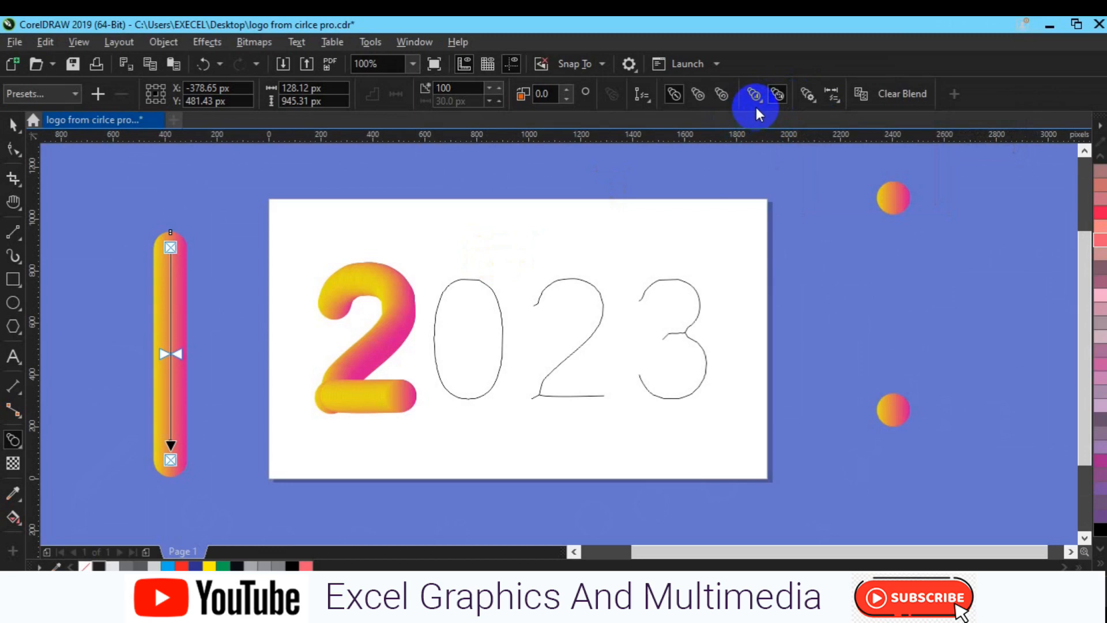
{"action": "key", "text": "ctrl+z"}
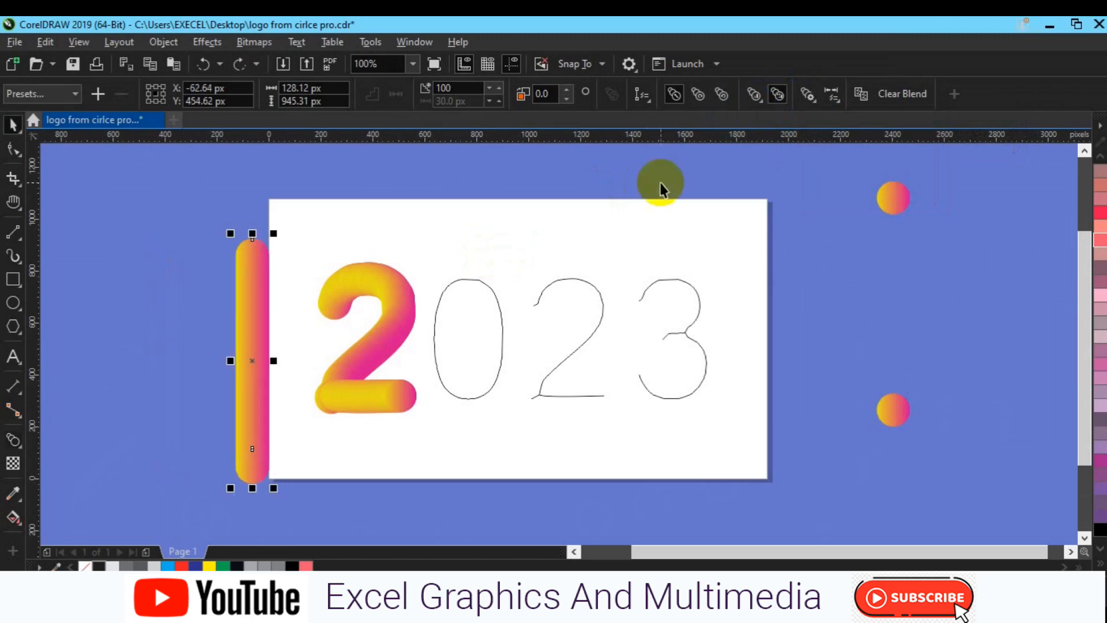
{"action": "left_click", "coordinate": [652, 102]}
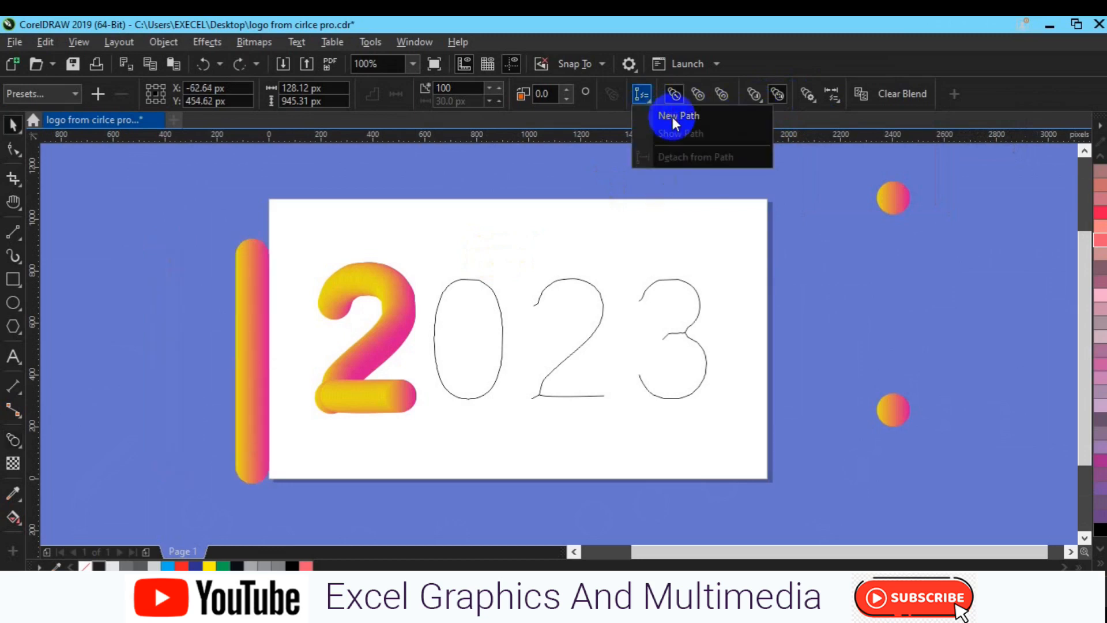
{"action": "left_click", "coordinate": [672, 117]}
{"action": "left_click", "coordinate": [456, 280]}
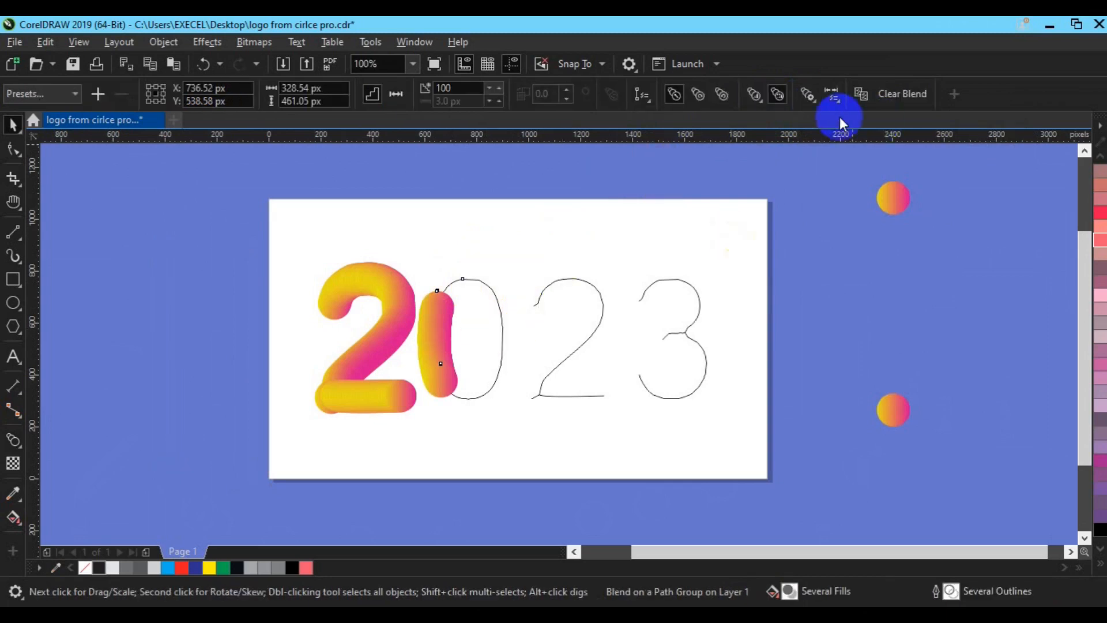
Make the blend run along the full path of the digit 0.
{"action": "left_click", "coordinate": [811, 99]}
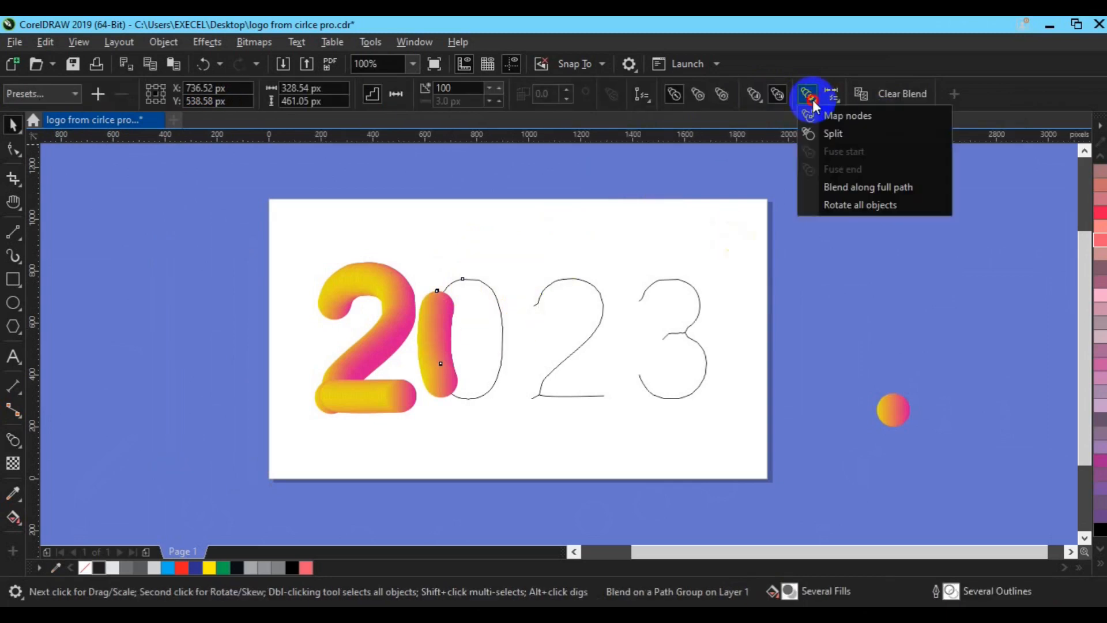
{"action": "left_click", "coordinate": [856, 188]}
{"action": "left_click_drag", "start_coordinate": [856, 191], "coordinate": [676, 247]}
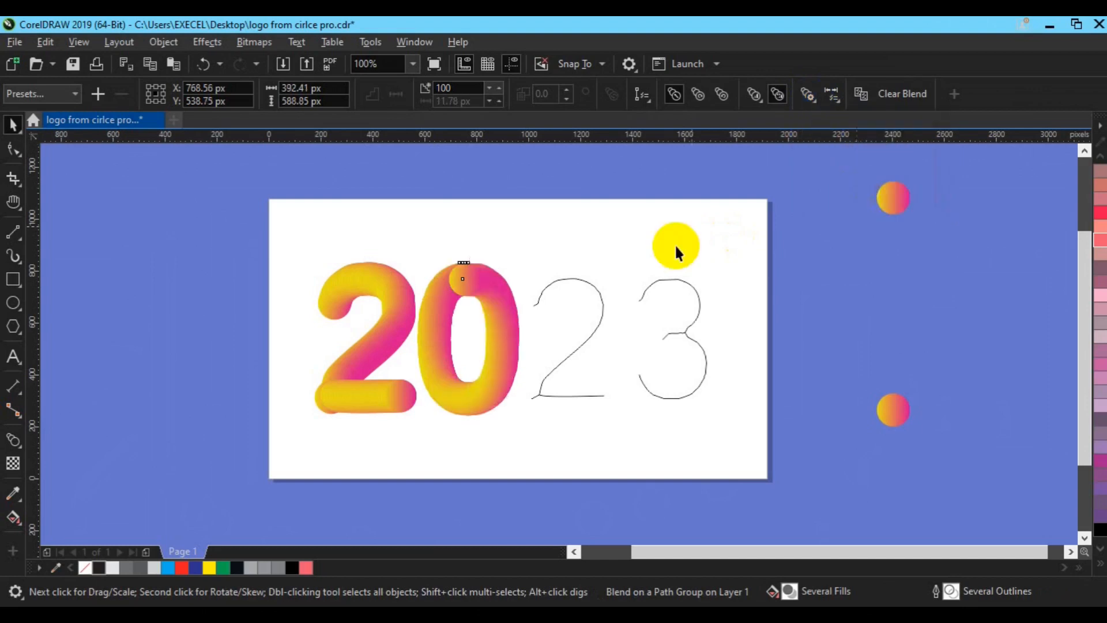
{"action": "left_click", "coordinate": [590, 325]}
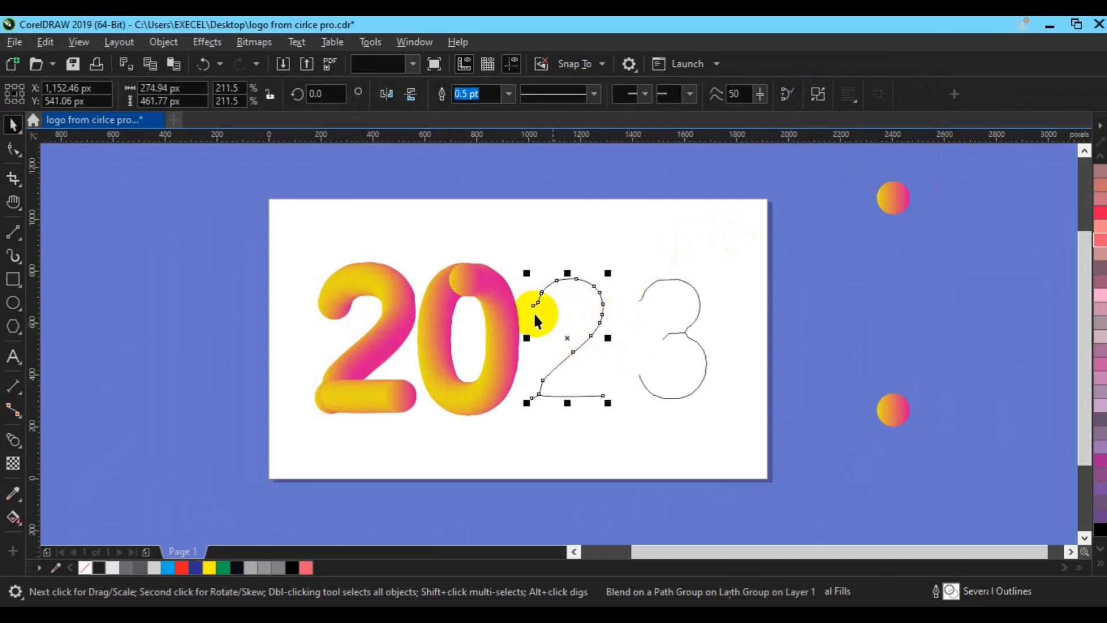
{"action": "left_click", "coordinate": [393, 402]}
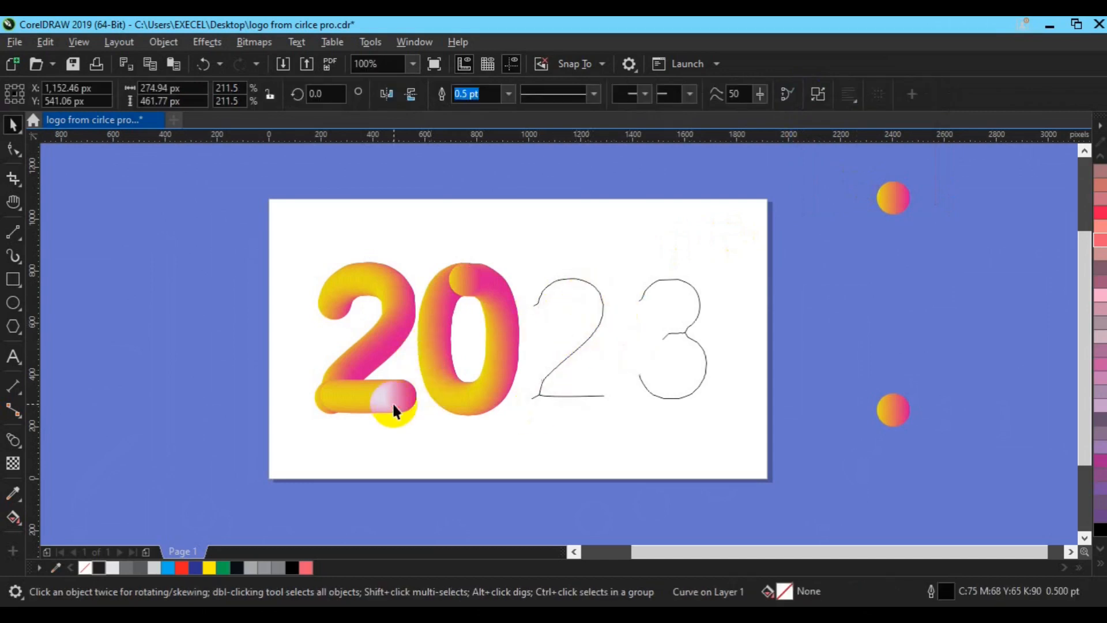
{"action": "left_click_drag", "start_coordinate": [393, 404], "coordinate": [601, 317]}
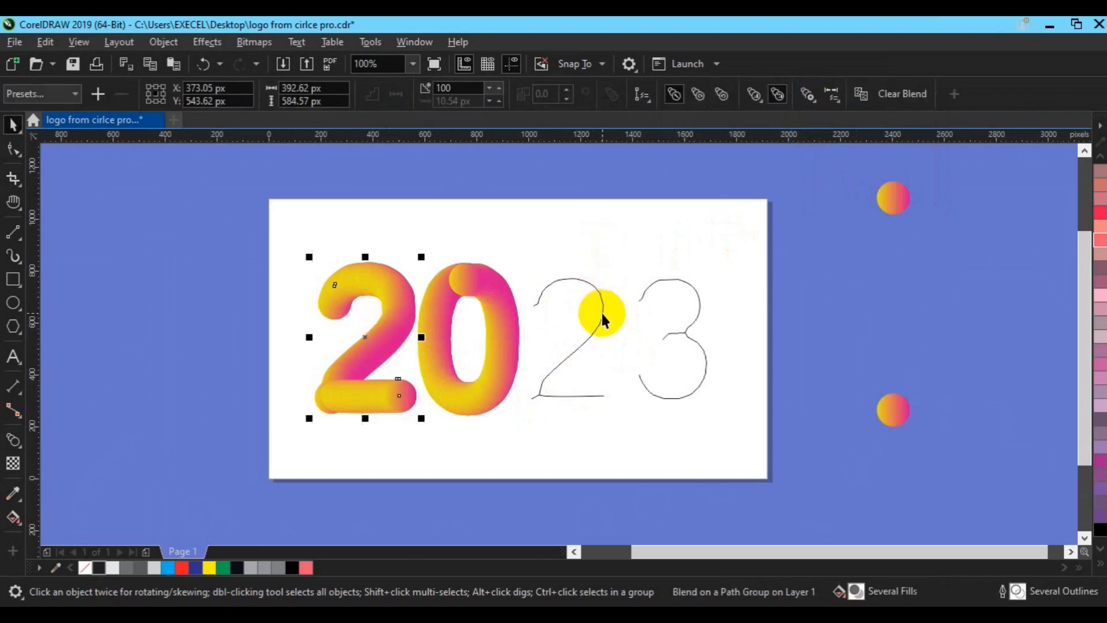
{"action": "left_click", "coordinate": [684, 330]}
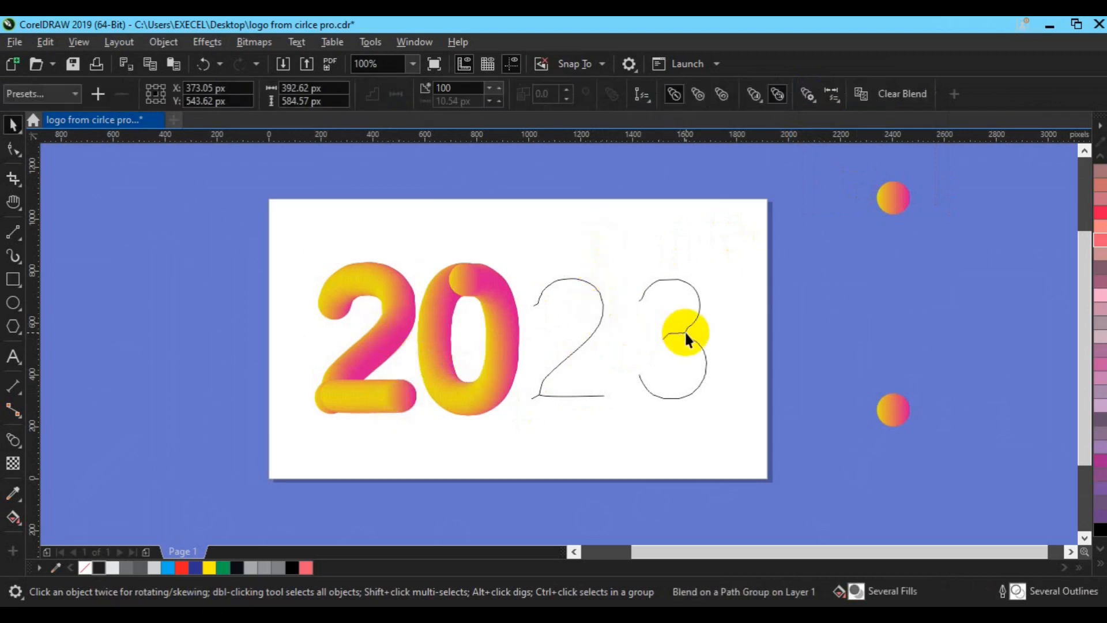
Blend the two remaining gradient circles beside the page into each other with 100 blend steps.
{"action": "left_click", "coordinate": [890, 203]}
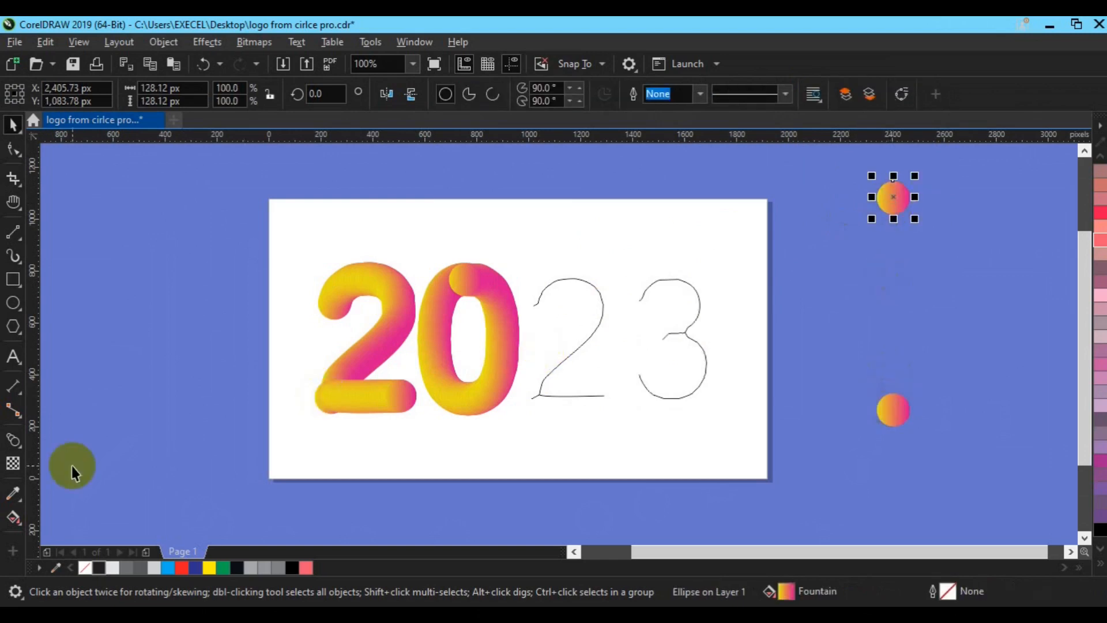
{"action": "left_click", "coordinate": [17, 444]}
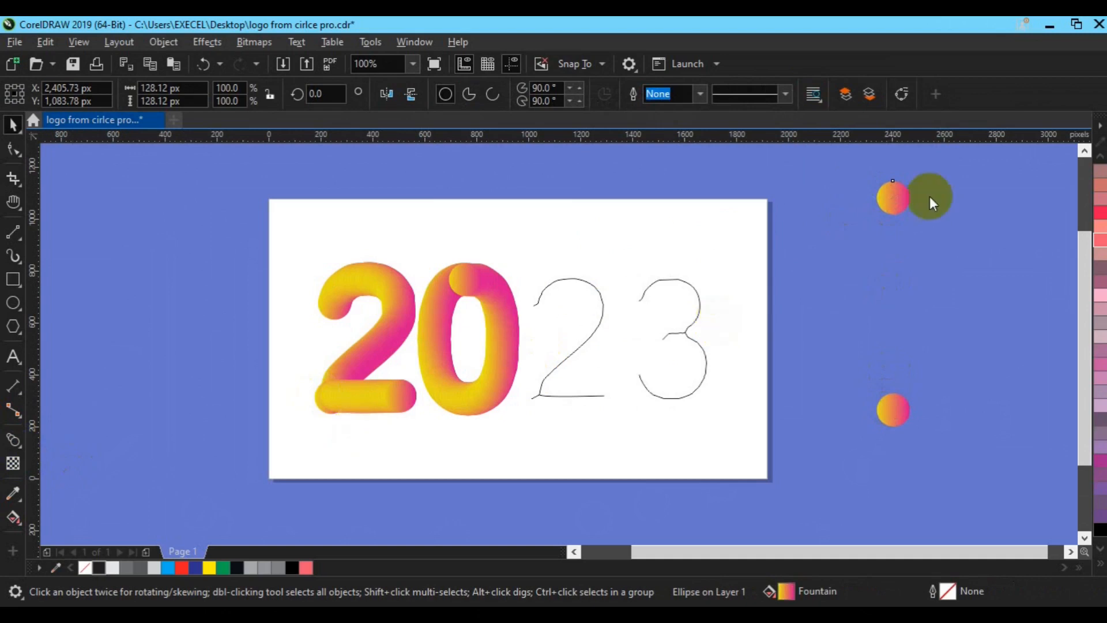
{"action": "left_click_drag", "start_coordinate": [892, 206], "coordinate": [902, 399]}
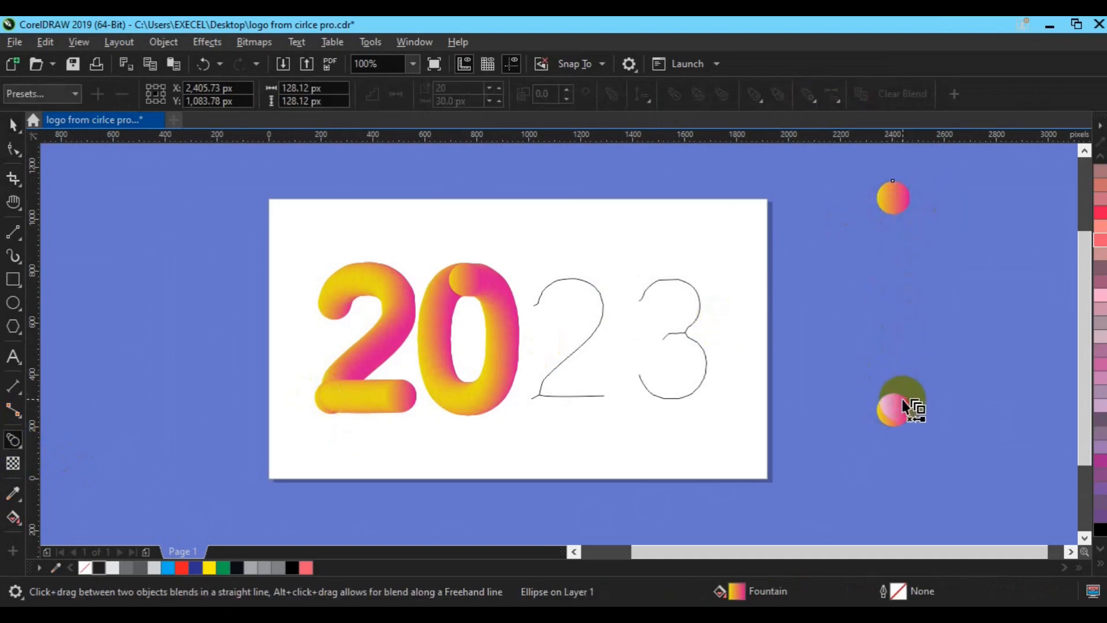
{"action": "left_click", "coordinate": [443, 90]}
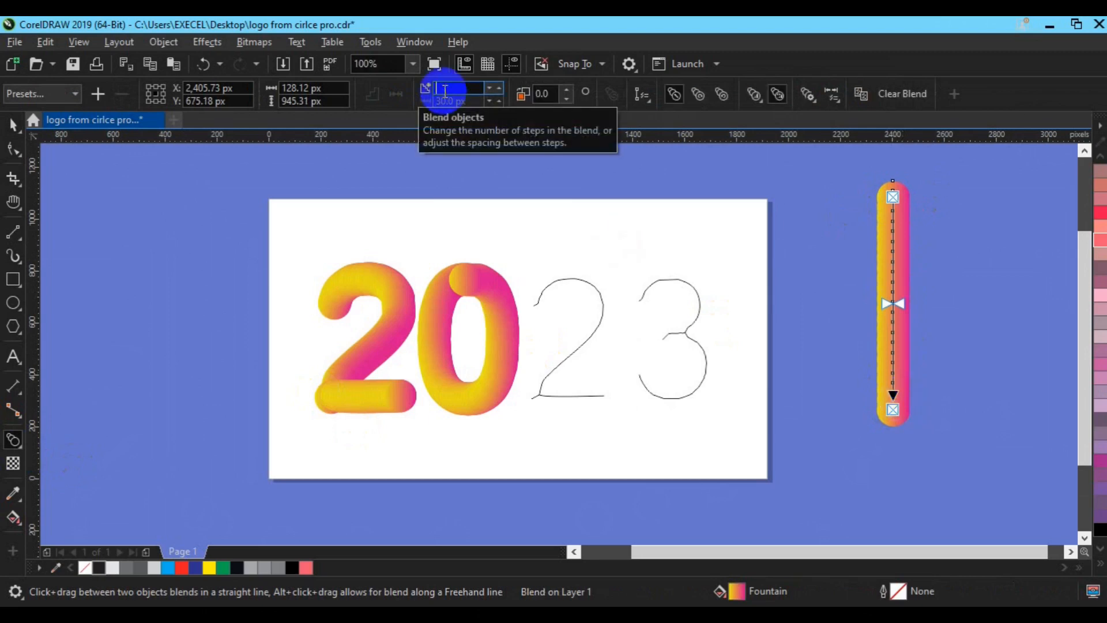
{"action": "key", "text": "Return"}
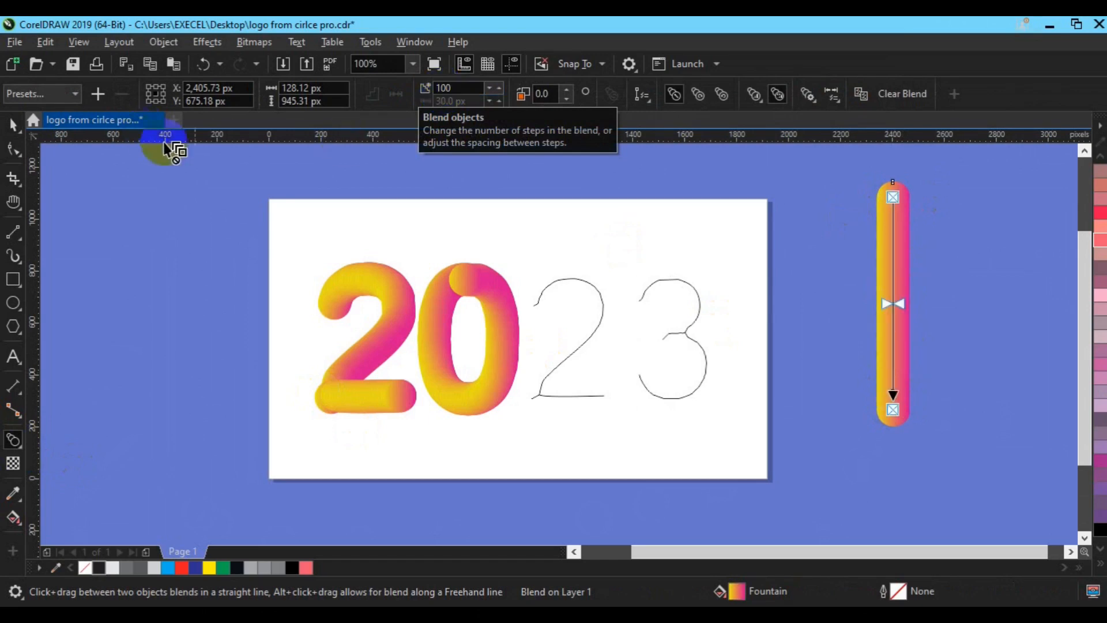
Assign the outline of the digit 3 as the blend's new path and make the blend run along the full path.
{"action": "left_click", "coordinate": [650, 106]}
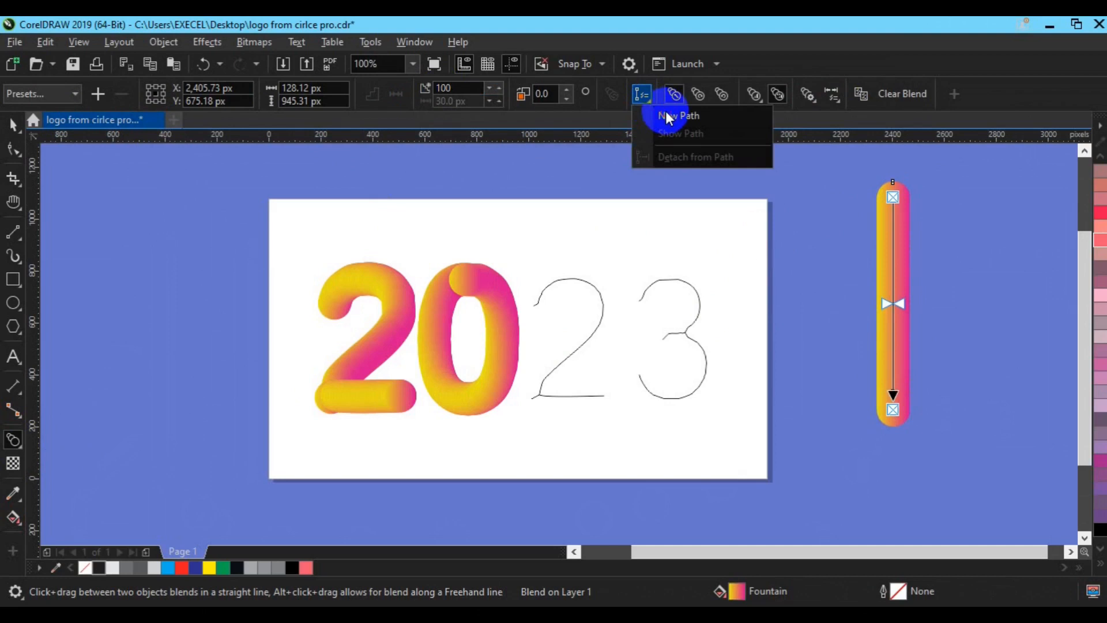
{"action": "left_click", "coordinate": [666, 116]}
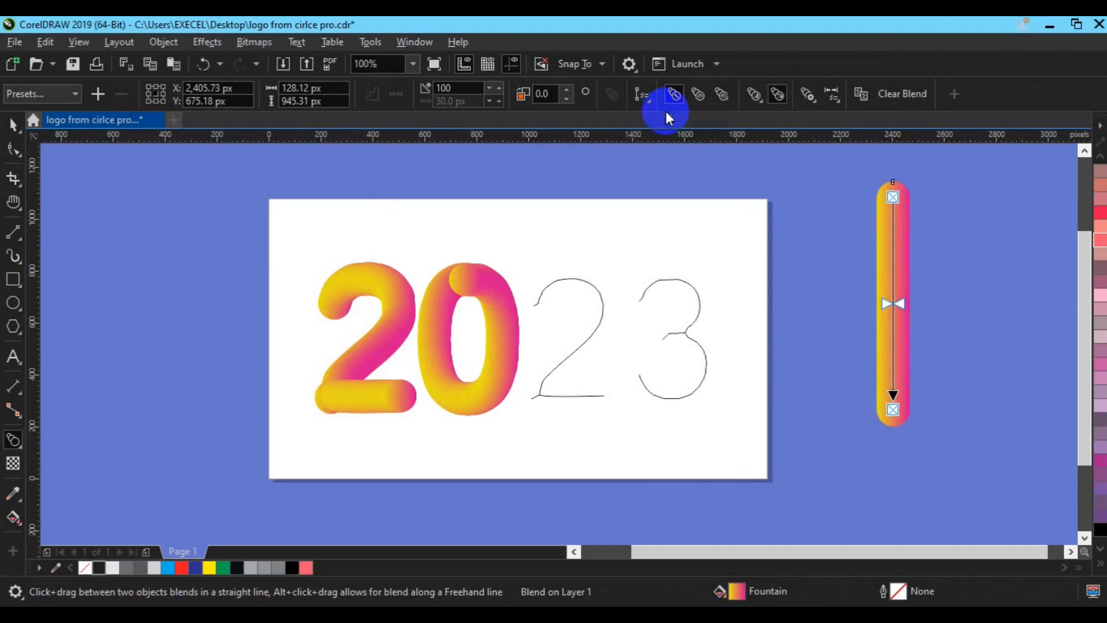
{"action": "left_click", "coordinate": [644, 294]}
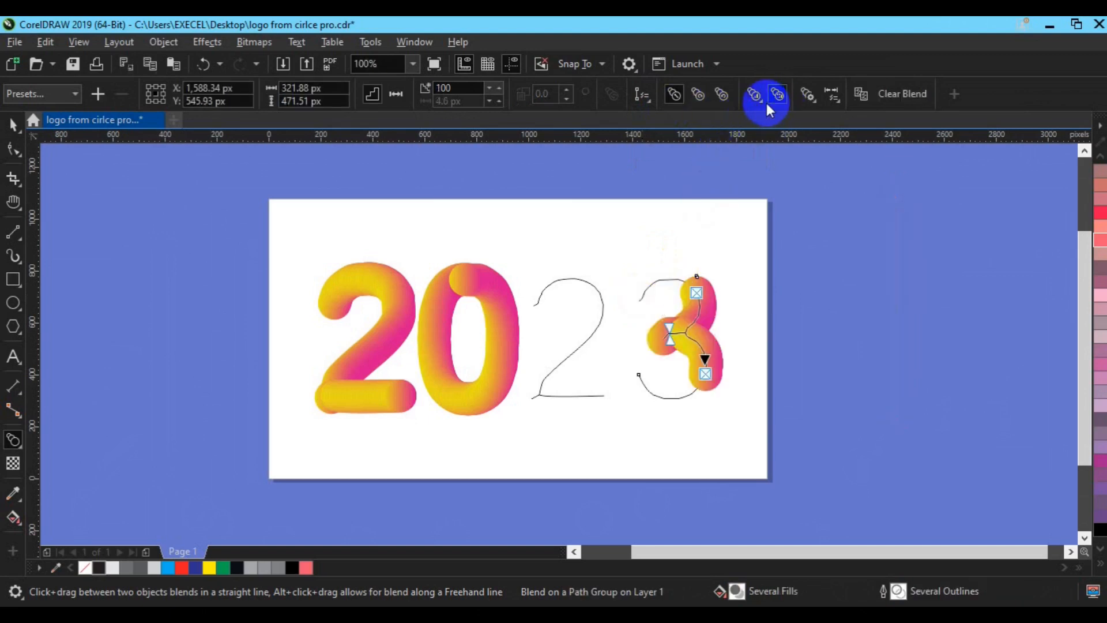
{"action": "left_click", "coordinate": [808, 94]}
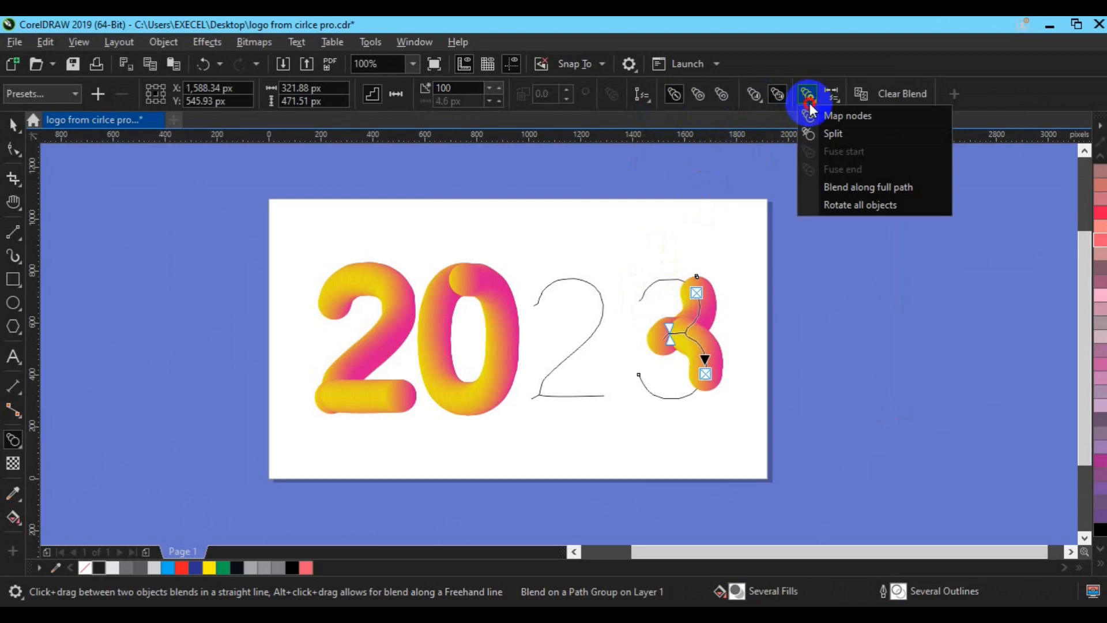
{"action": "left_click", "coordinate": [847, 187]}
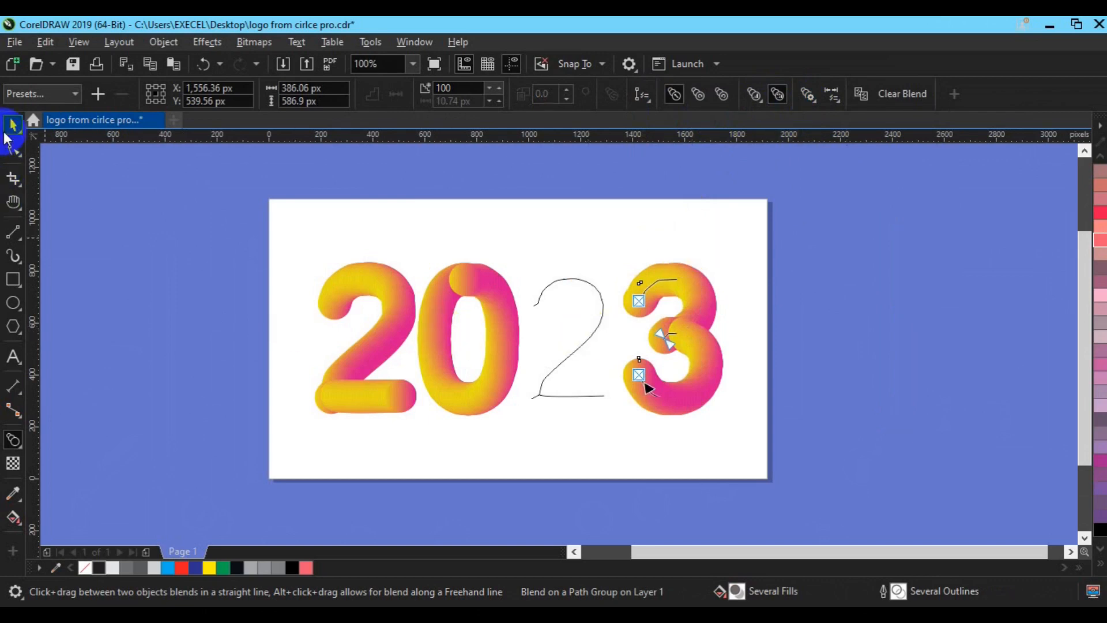
Place a copy of the finished first 2 over the remaining outline of the digit 2.
{"action": "left_click", "coordinate": [13, 124]}
{"action": "left_click", "coordinate": [355, 374]}
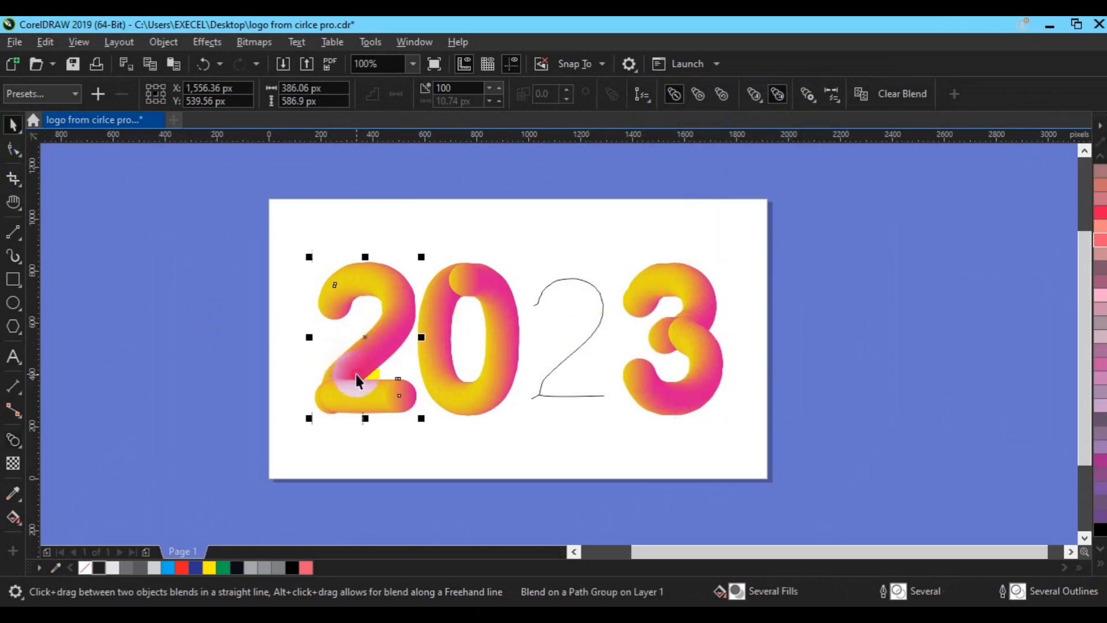
{"action": "left_click_drag", "start_coordinate": [357, 375], "coordinate": [563, 372]}
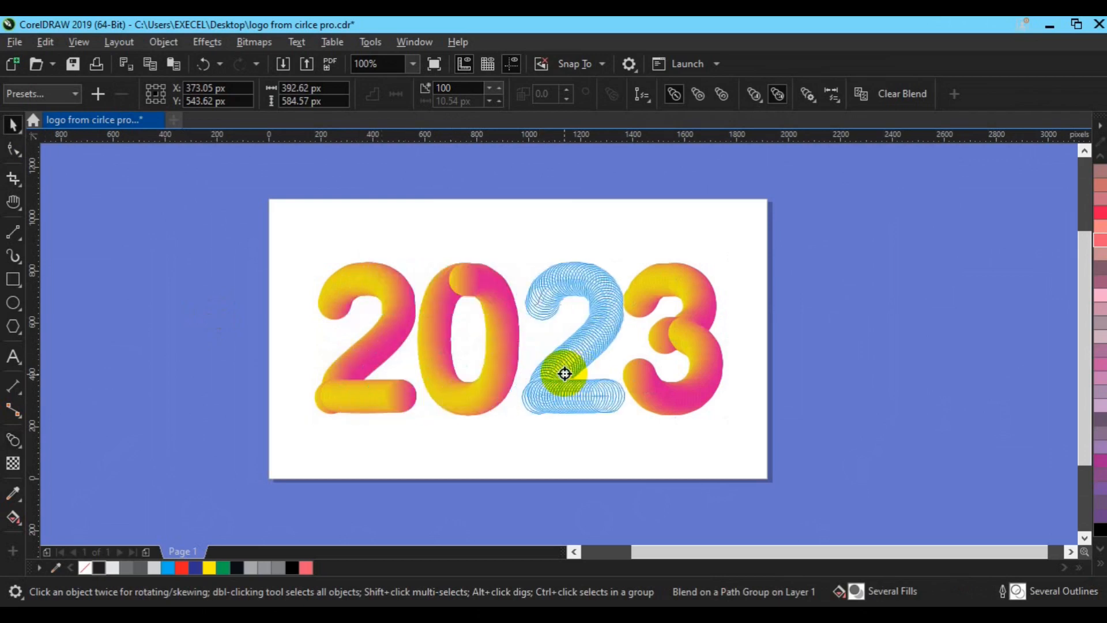
{"action": "right_click", "coordinate": [565, 371]}
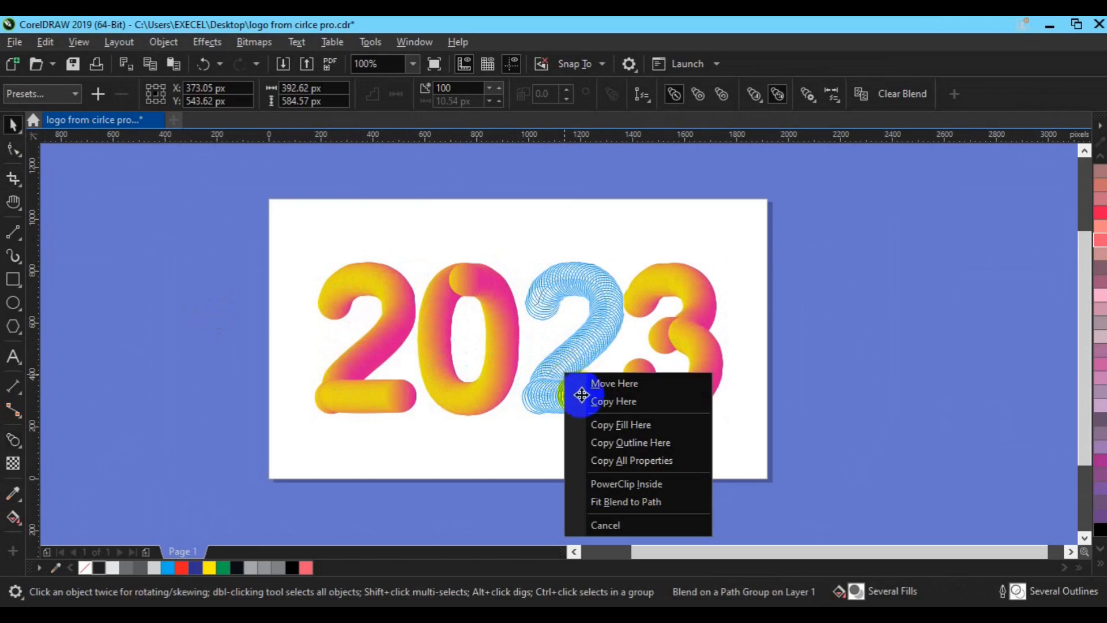
{"action": "left_click", "coordinate": [614, 403]}
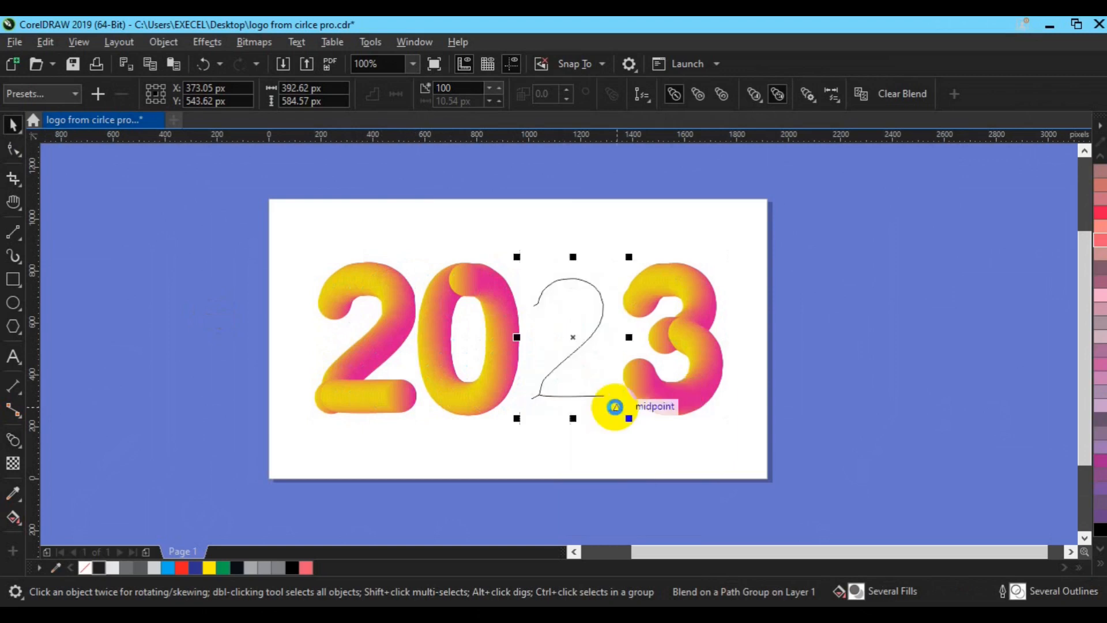
{"action": "left_click", "coordinate": [824, 395]}
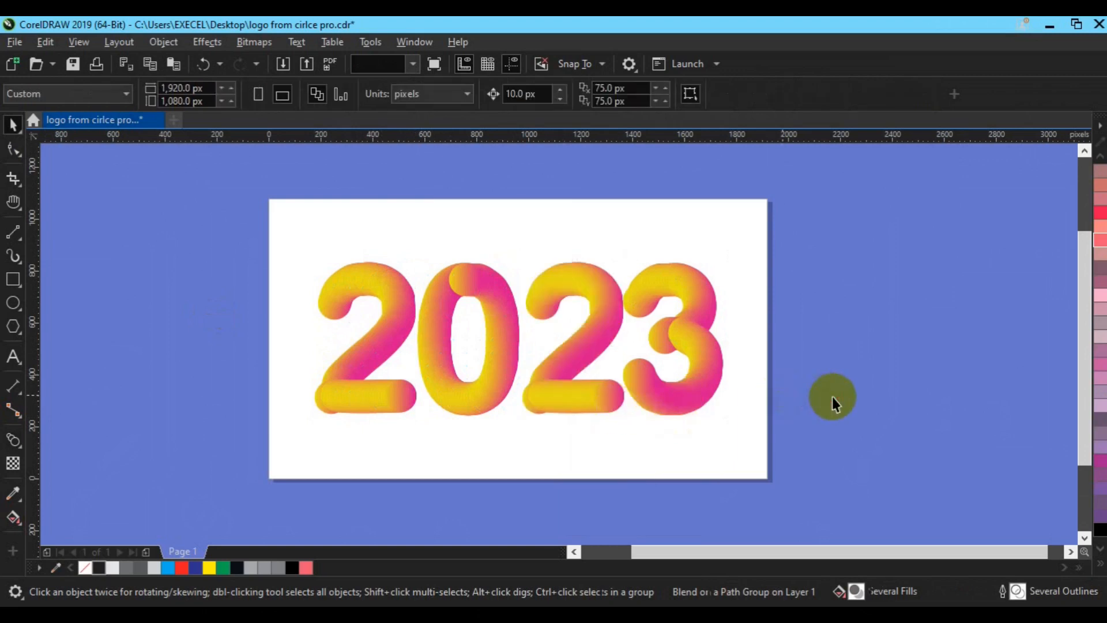
Undo the last change and set the digit 0's blend colours to a clockwise blend.
{"action": "key", "text": "ctrl+z"}
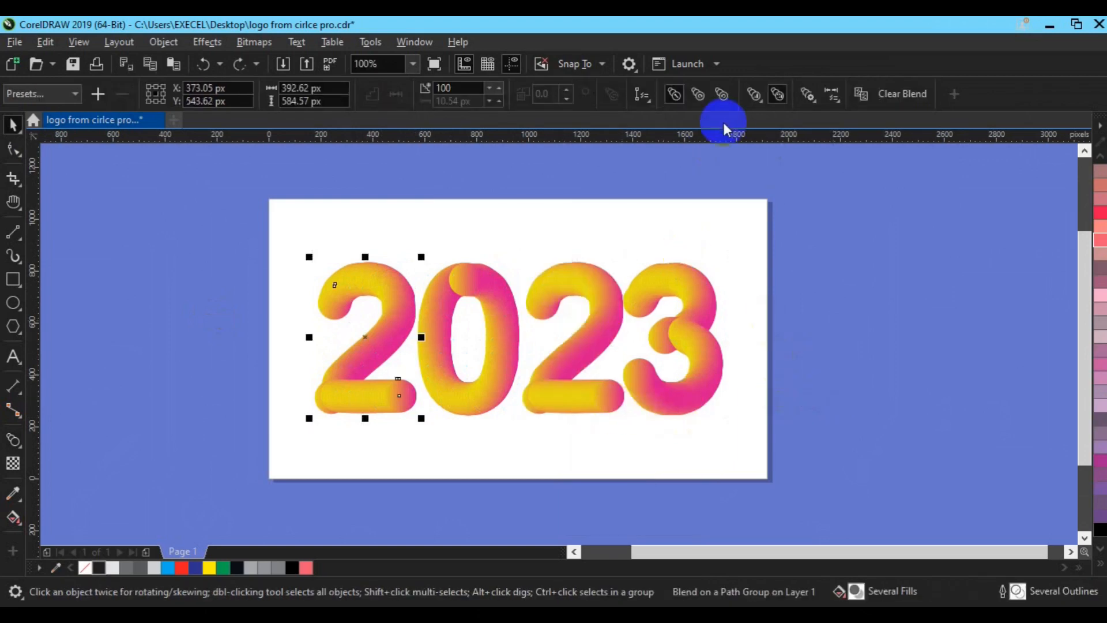
{"action": "left_click", "coordinate": [754, 95]}
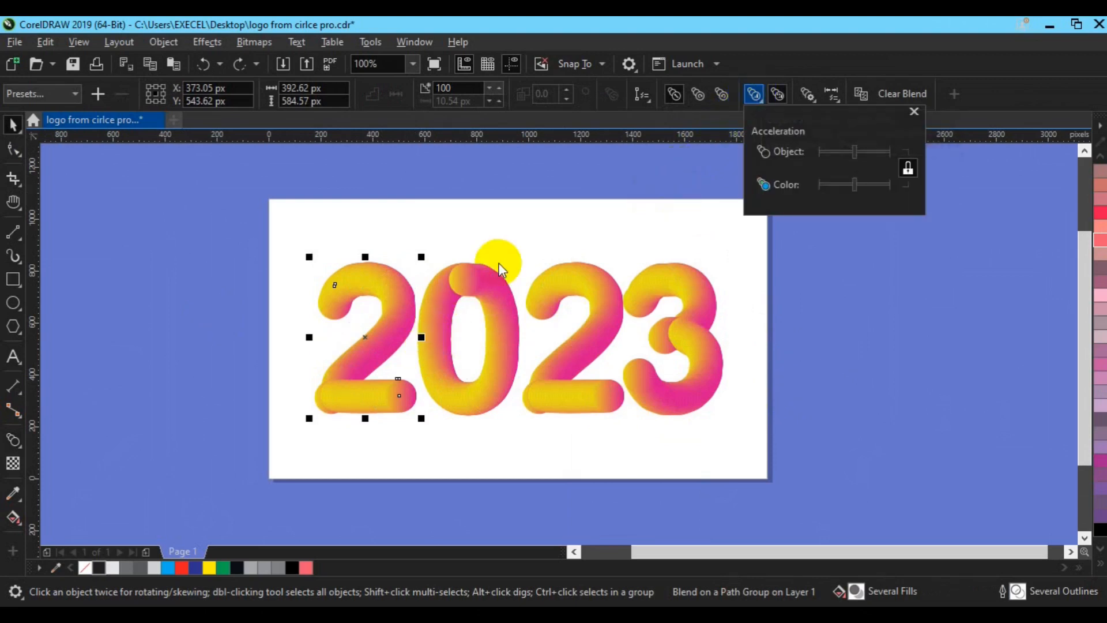
{"action": "left_click", "coordinate": [493, 283]}
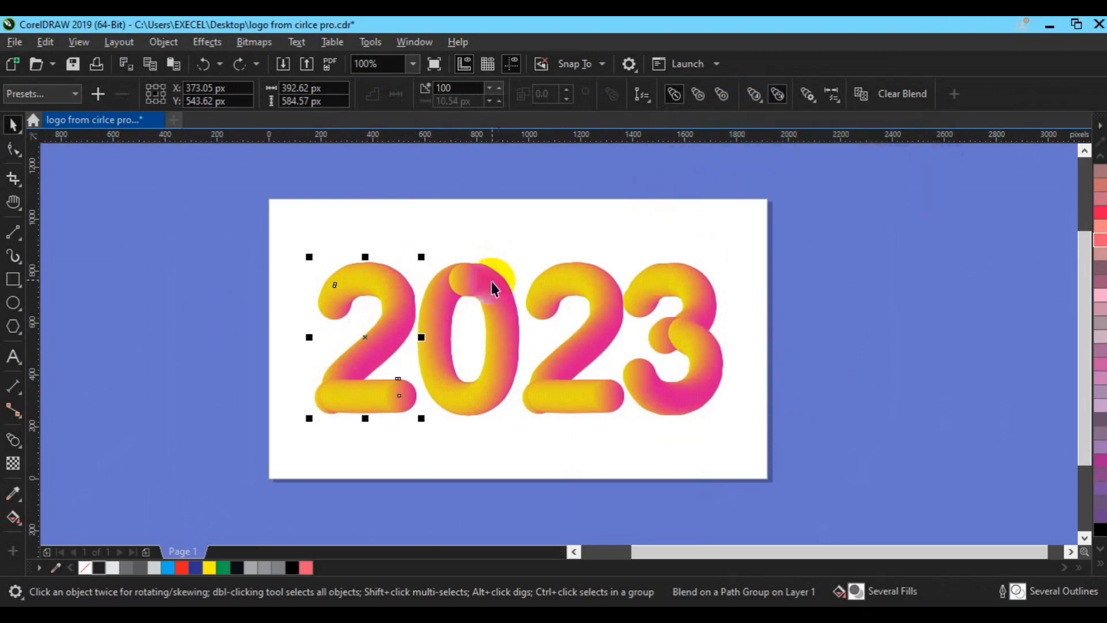
{"action": "left_click", "coordinate": [702, 96]}
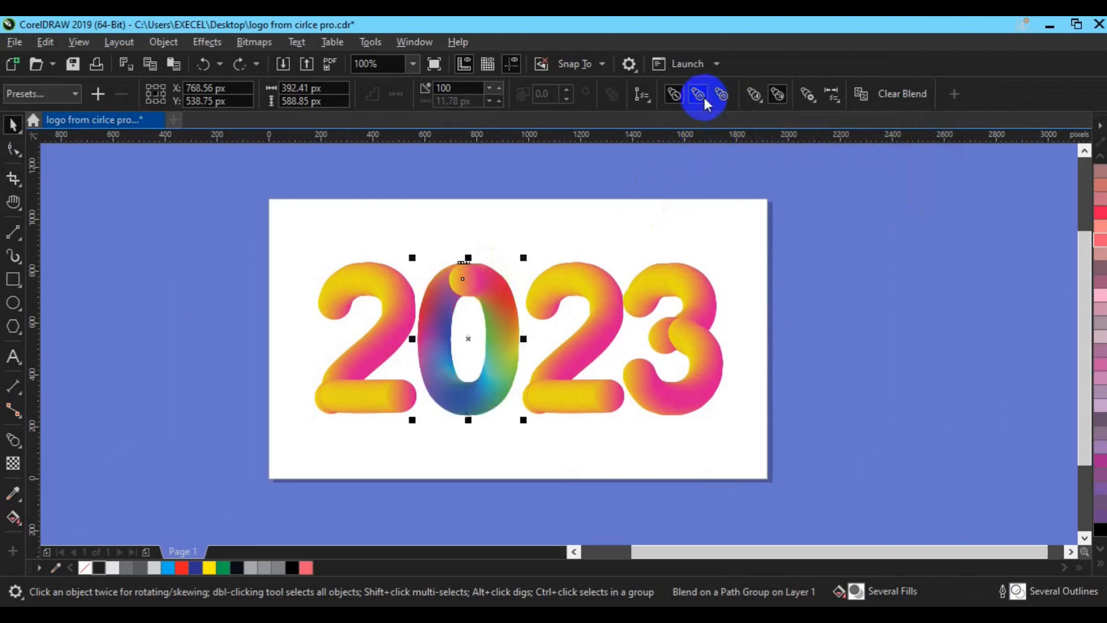
Set the second 2's colours to a counterclockwise blend and the 3's to a clockwise blend.
{"action": "left_click", "coordinate": [587, 319]}
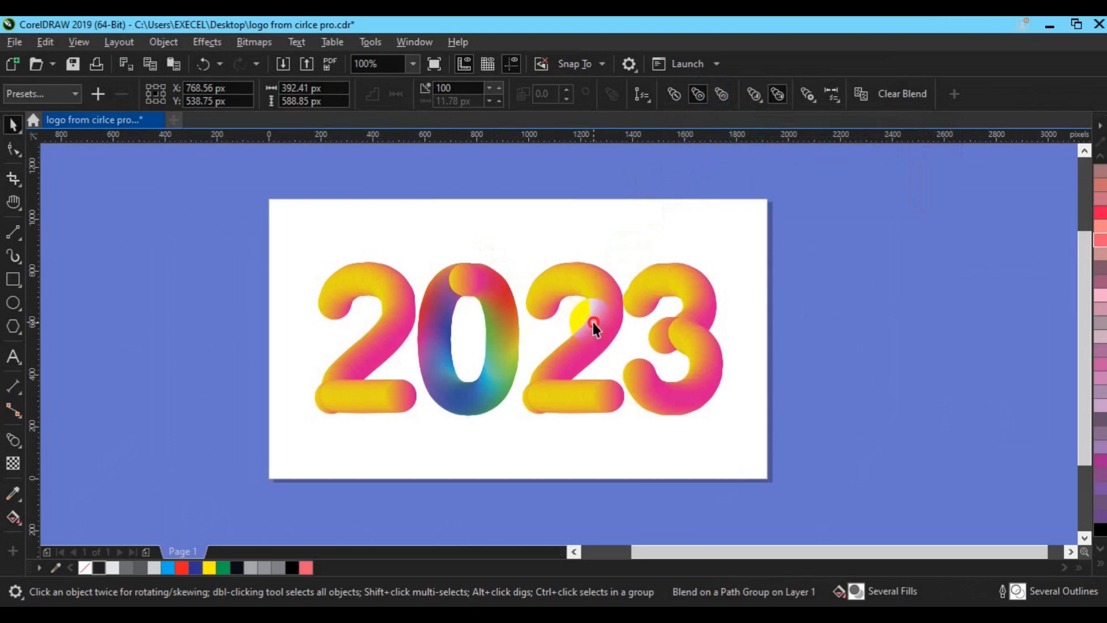
{"action": "left_click", "coordinate": [722, 95]}
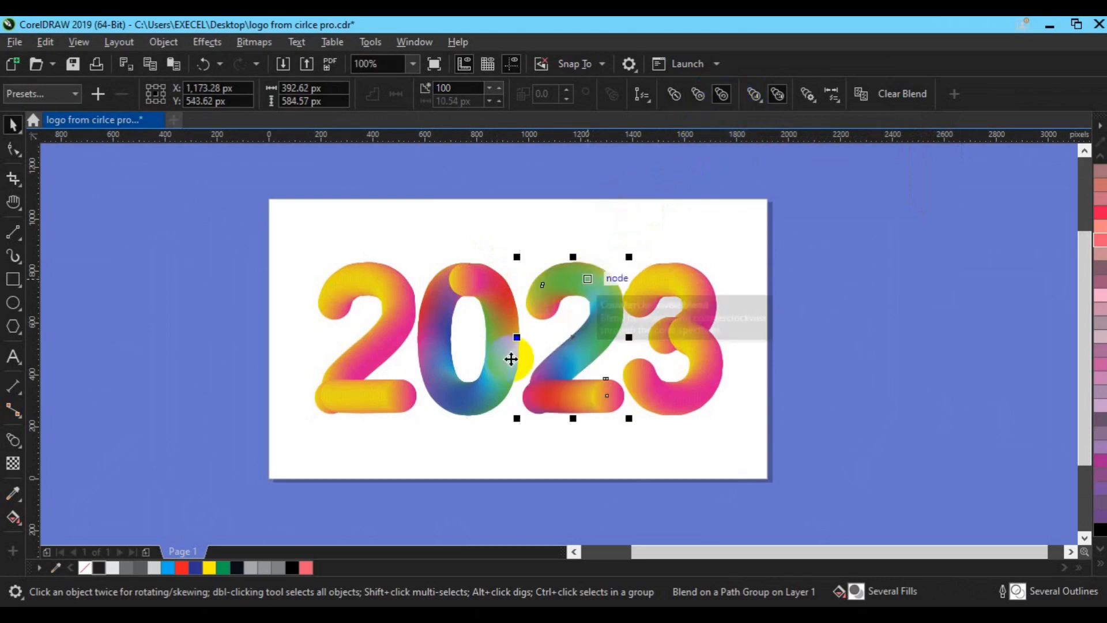
{"action": "left_click", "coordinate": [708, 394]}
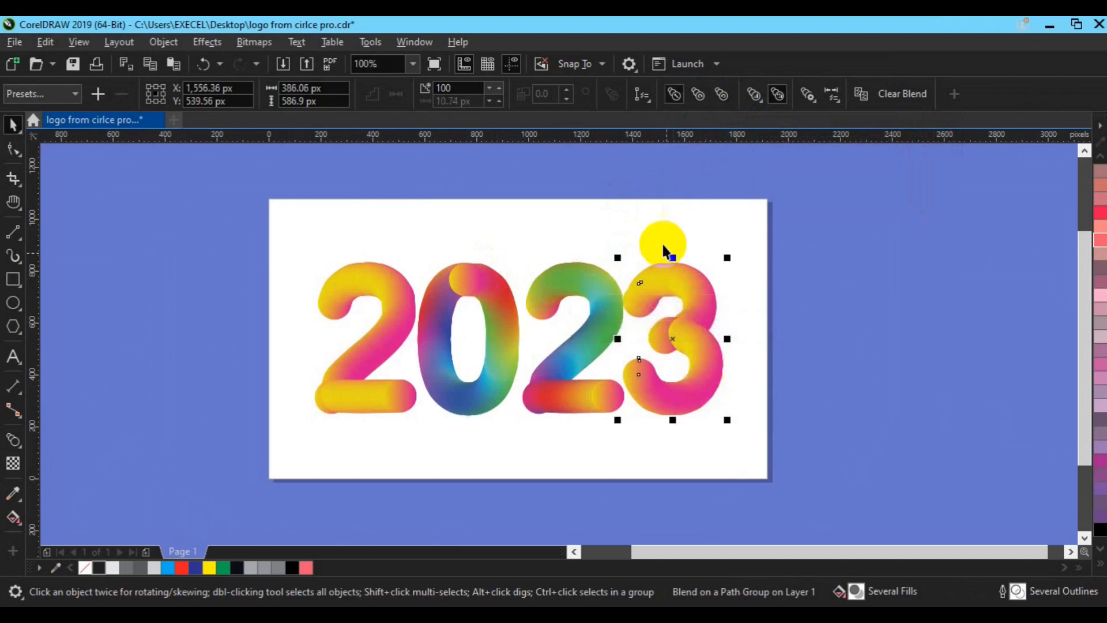
{"action": "left_click", "coordinate": [699, 98]}
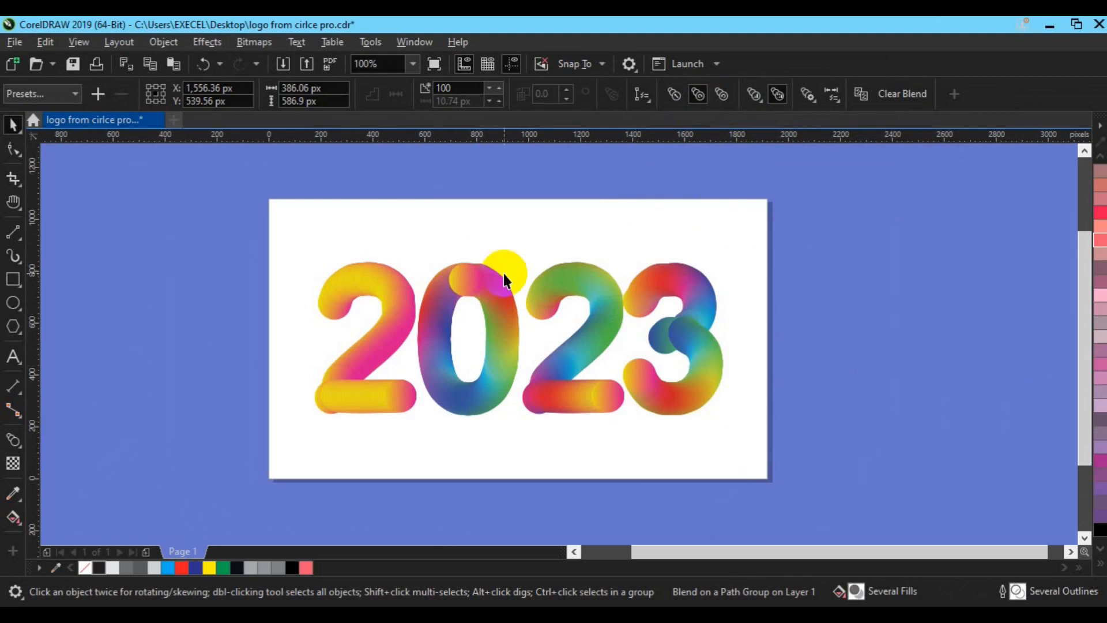
Select all four blended digits and combine them into one group.
{"action": "left_click_drag", "start_coordinate": [250, 194], "coordinate": [737, 453]}
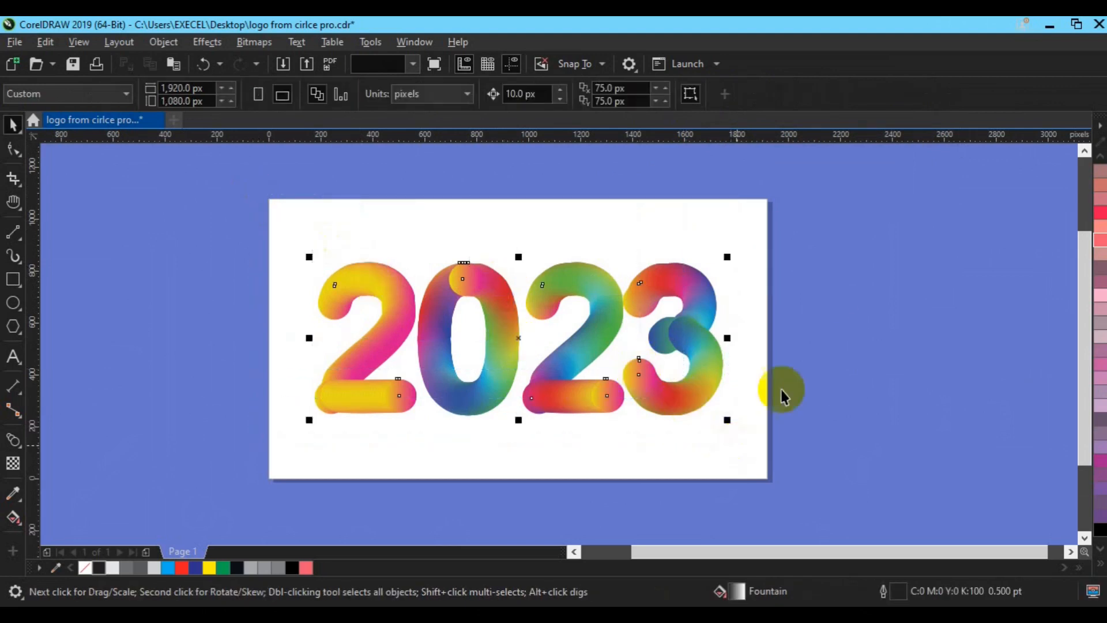
{"action": "left_click", "coordinate": [830, 94]}
{"action": "left_click", "coordinate": [830, 95]}
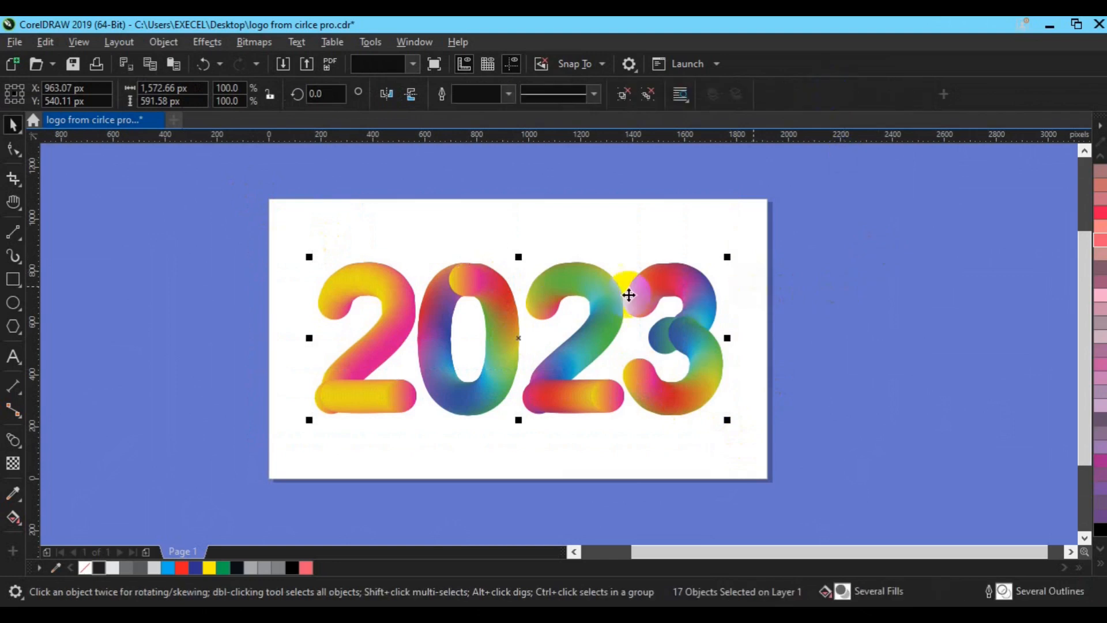
{"action": "left_click", "coordinate": [203, 317]}
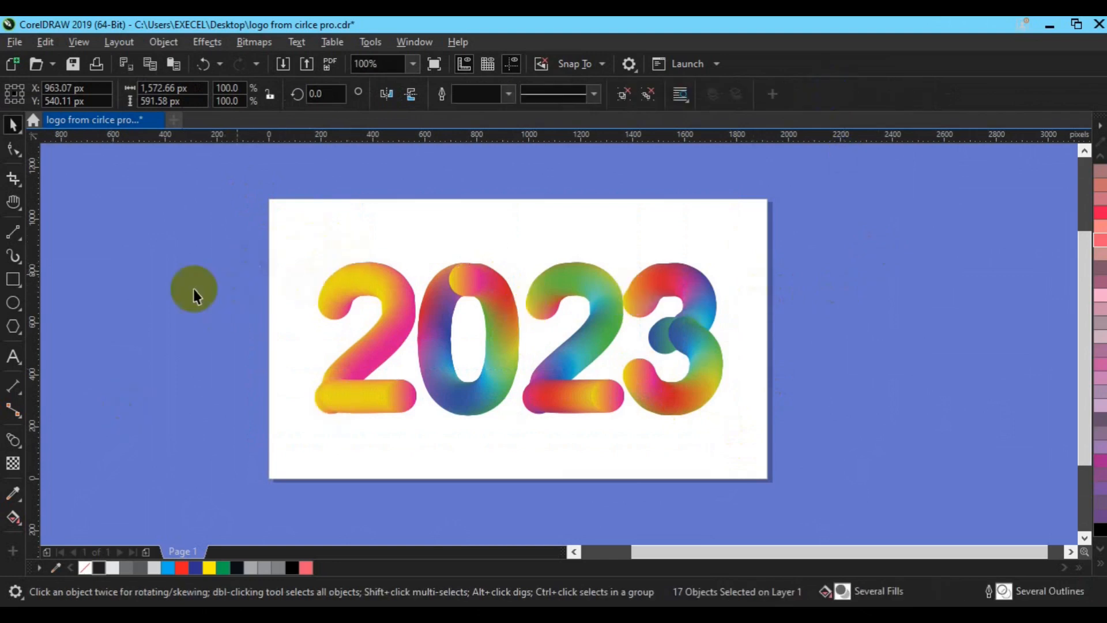
{"action": "left_click", "coordinate": [192, 287]}
Create a page-sized rectangle behind the digits and fill it with black.
{"action": "left_click", "coordinate": [15, 280]}
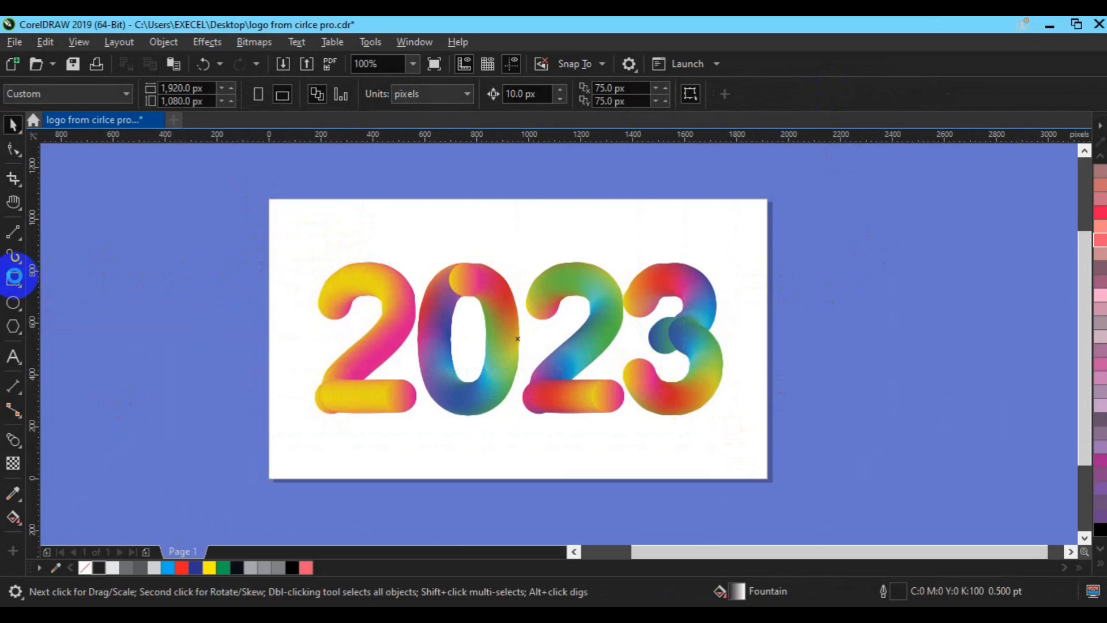
{"action": "double_click", "coordinate": [15, 279]}
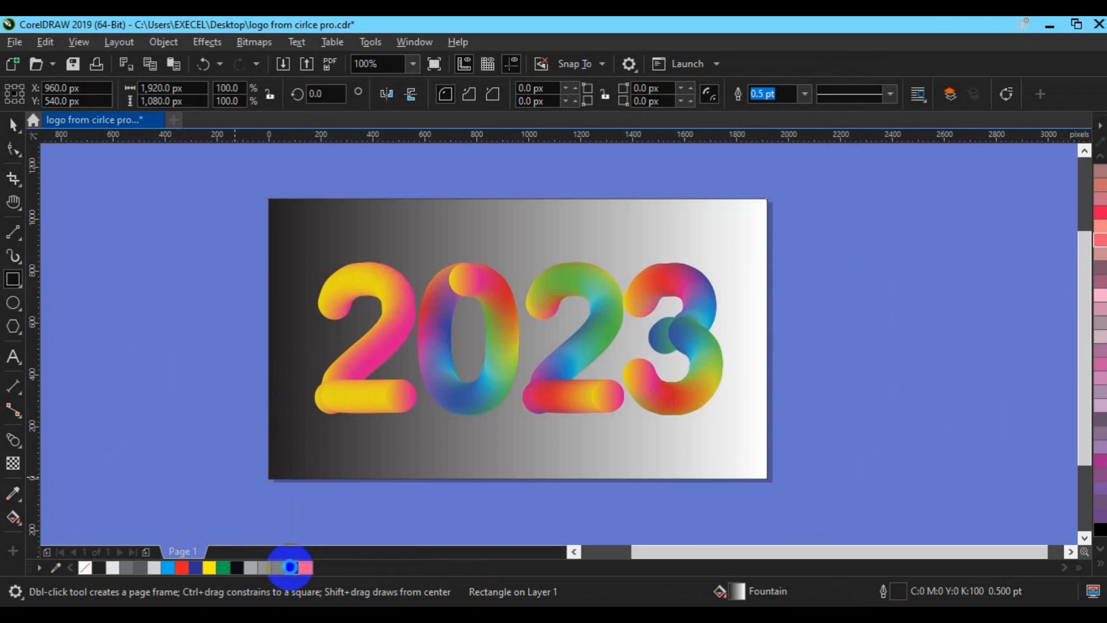
{"action": "left_click", "coordinate": [290, 567]}
{"action": "left_click", "coordinate": [13, 125]}
{"action": "left_click", "coordinate": [183, 297]}
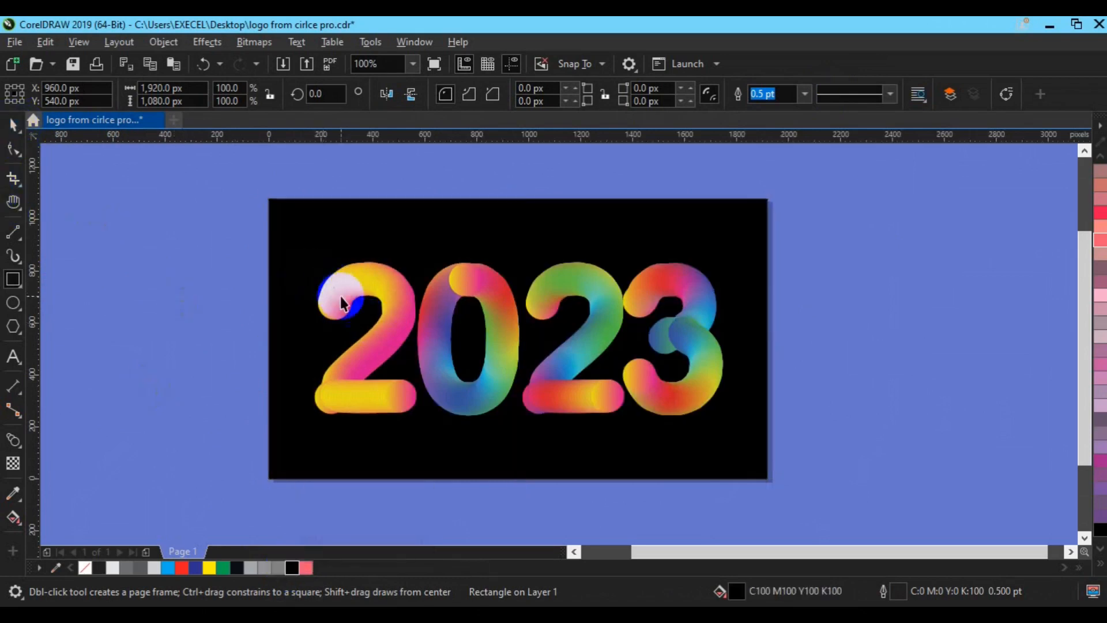
Scale the digit group down to about 87%, centred on the page.
{"action": "left_click", "coordinate": [501, 350]}
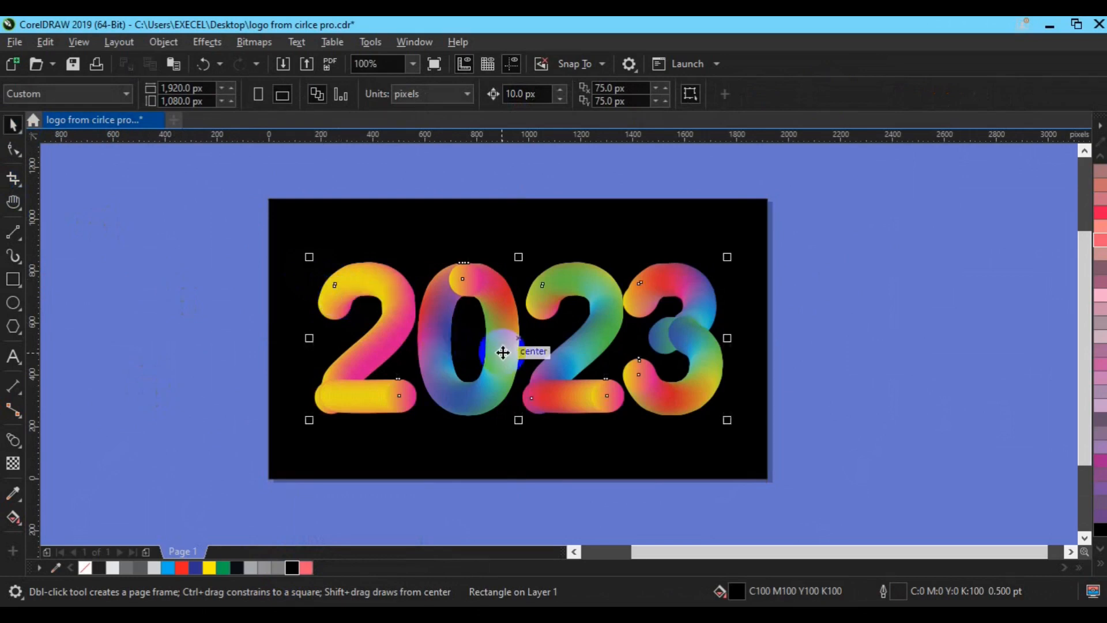
{"action": "left_click_drag", "start_coordinate": [726, 421], "coordinate": [706, 410]}
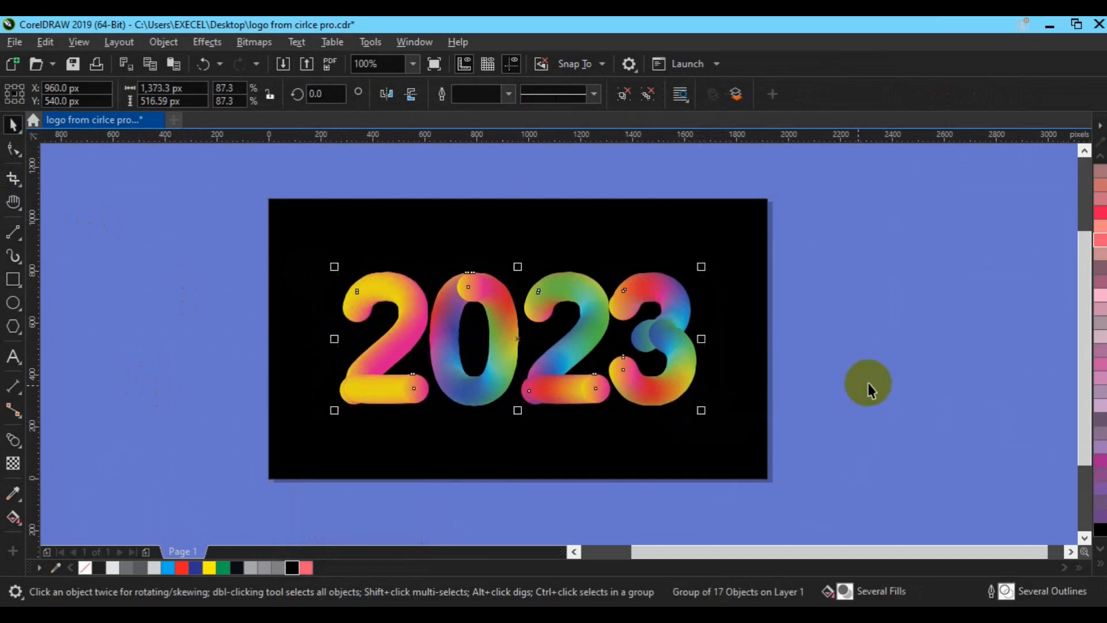
{"action": "left_click", "coordinate": [867, 383]}
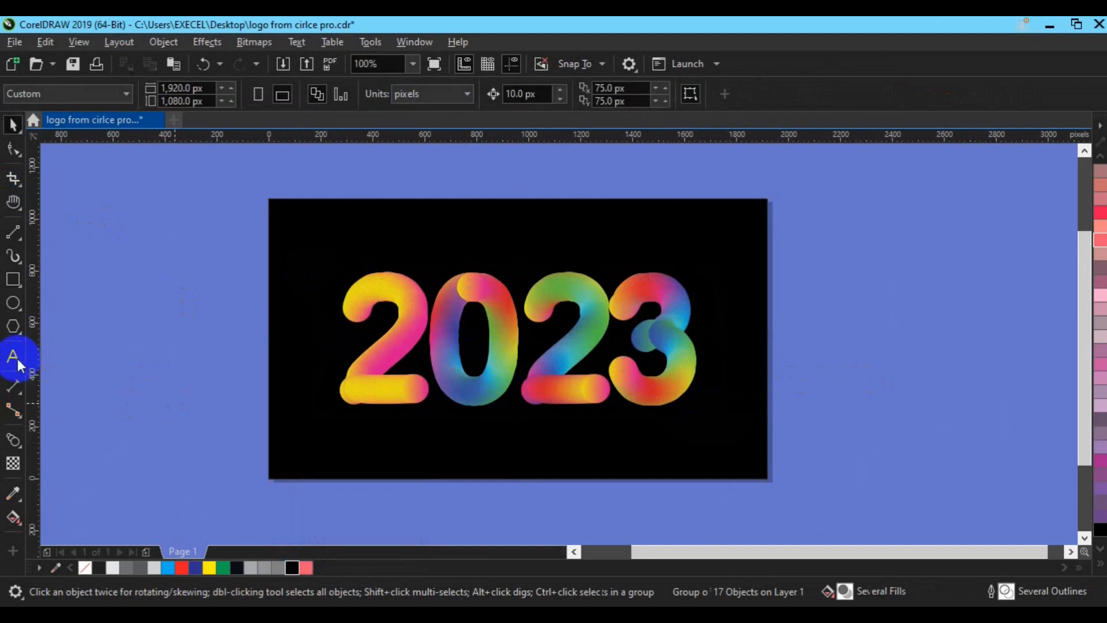
Add the artistic text "HAPPY NEW YEAR" beginning just outside the page's left edge.
{"action": "key", "text": "F8"}
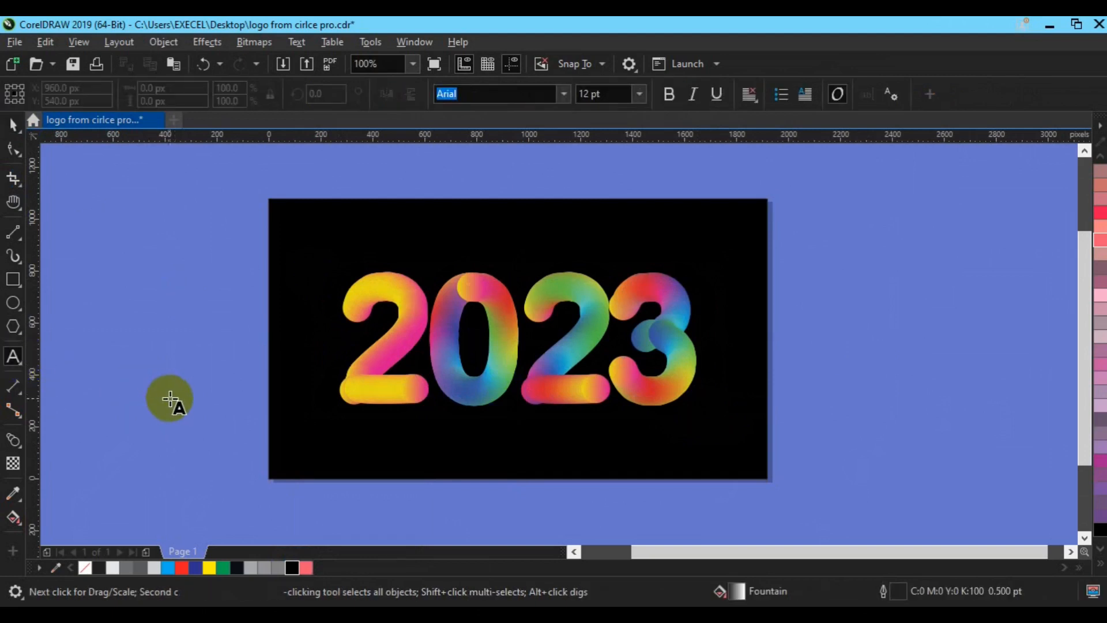
{"action": "left_click", "coordinate": [170, 398]}
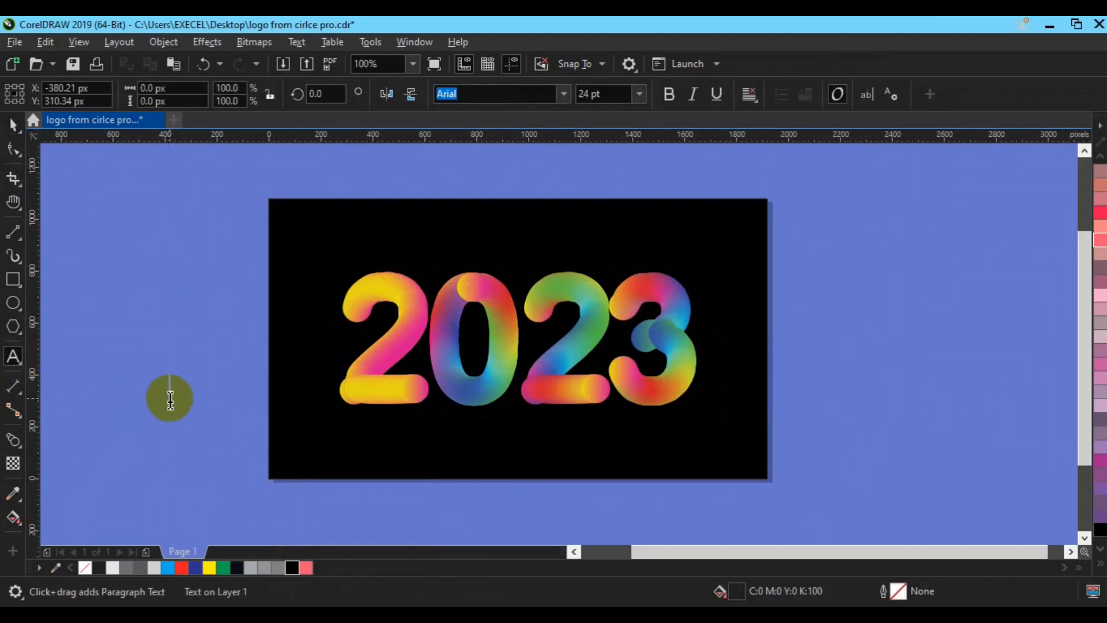
{"action": "type", "text": "HAPPY NEW"}
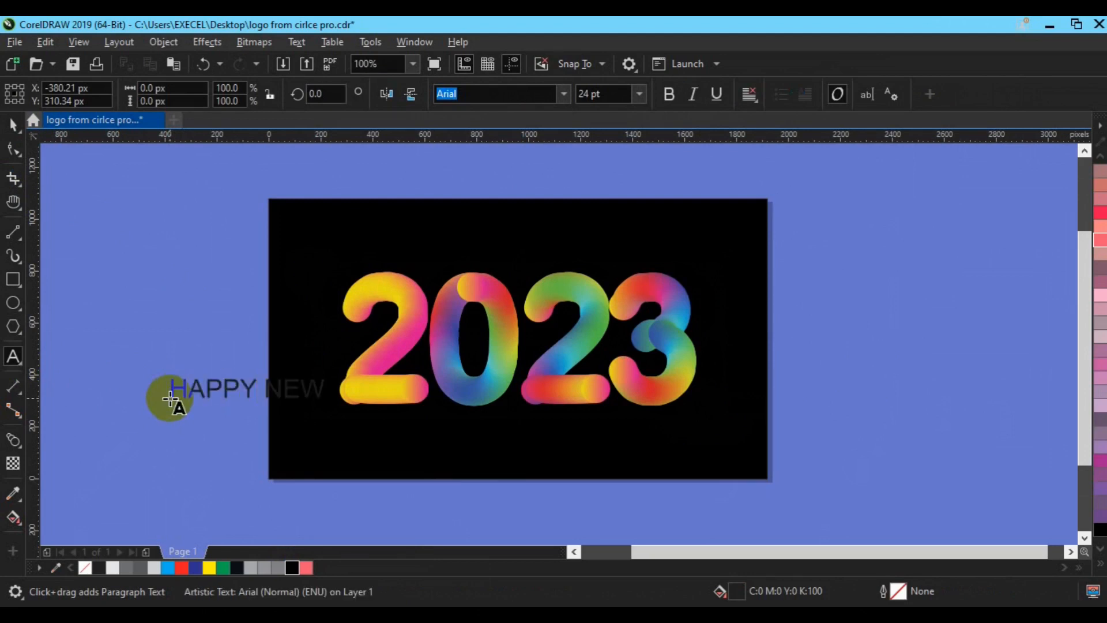
{"action": "type", "text": " YEA"}
{"action": "type", "text": "R"}
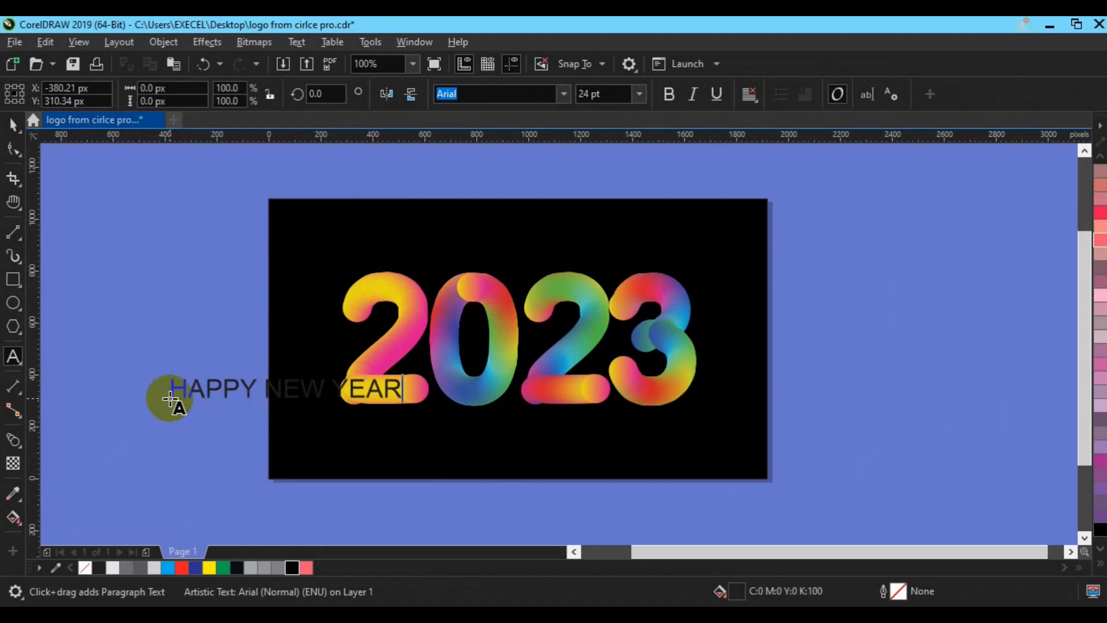
Fill the HAPPY NEW YEAR text with 10% Black and make it bold.
{"action": "left_click", "coordinate": [14, 123]}
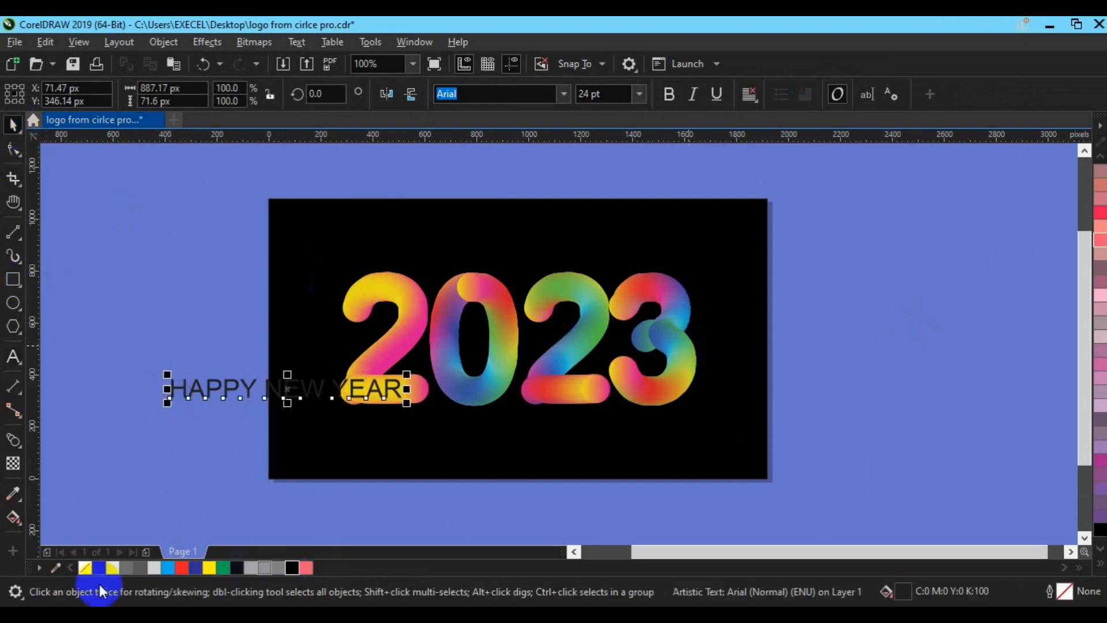
{"action": "left_click", "coordinate": [112, 567]}
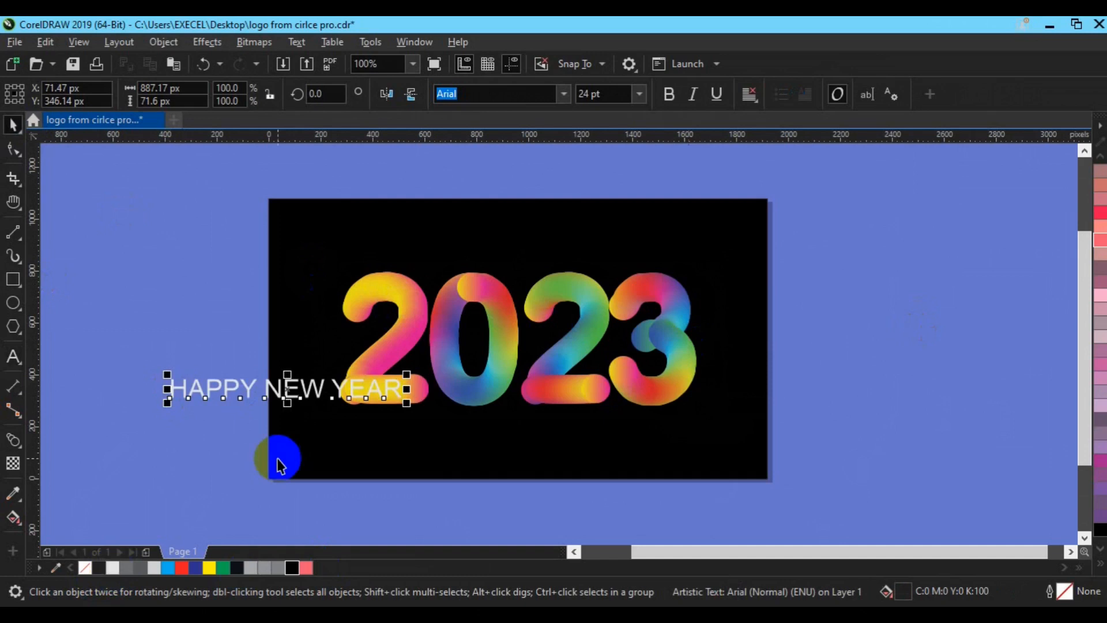
{"action": "left_click", "coordinate": [670, 100]}
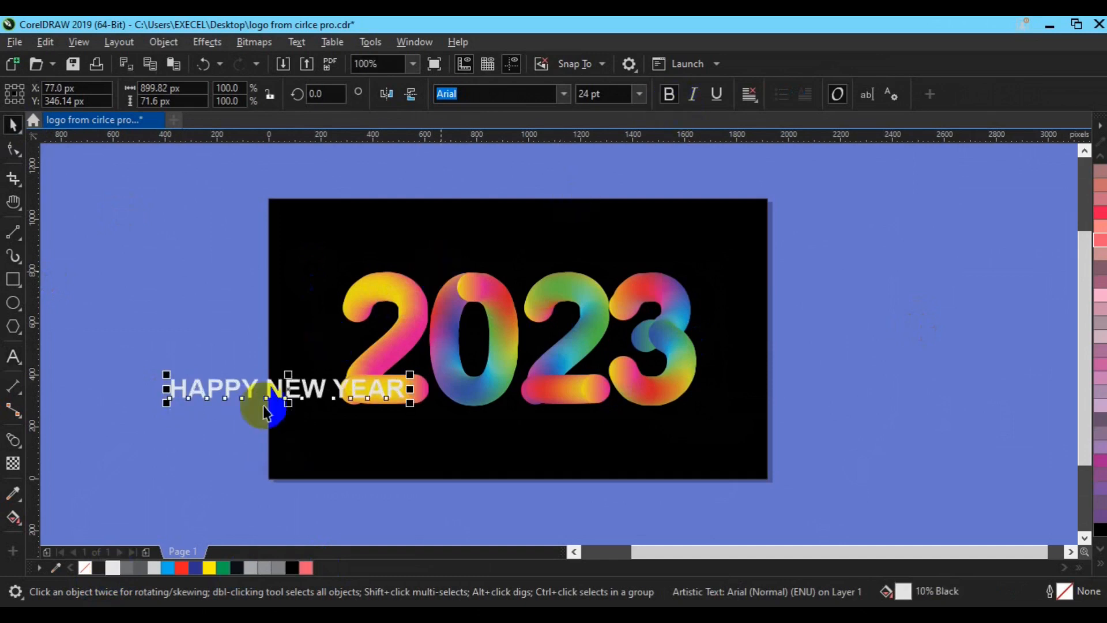
Centre the text horizontally just beneath the digits and widen its letter spacing to about the digits' full width.
{"action": "key", "text": "p"}
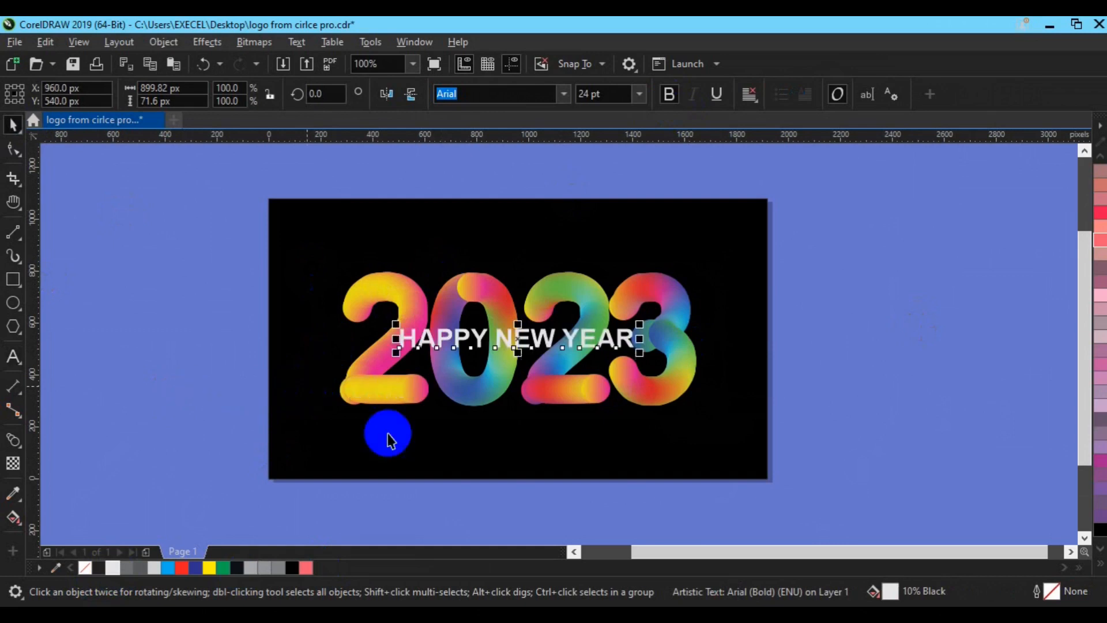
{"action": "left_click_drag", "start_coordinate": [521, 339], "coordinate": [540, 424]}
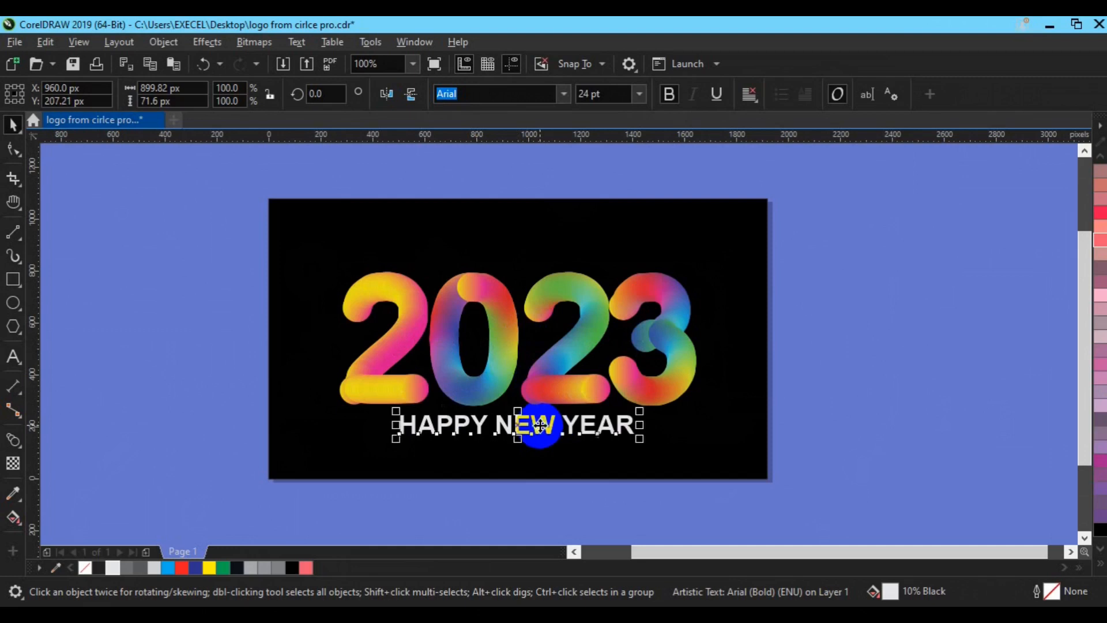
{"action": "left_click", "coordinate": [13, 151]}
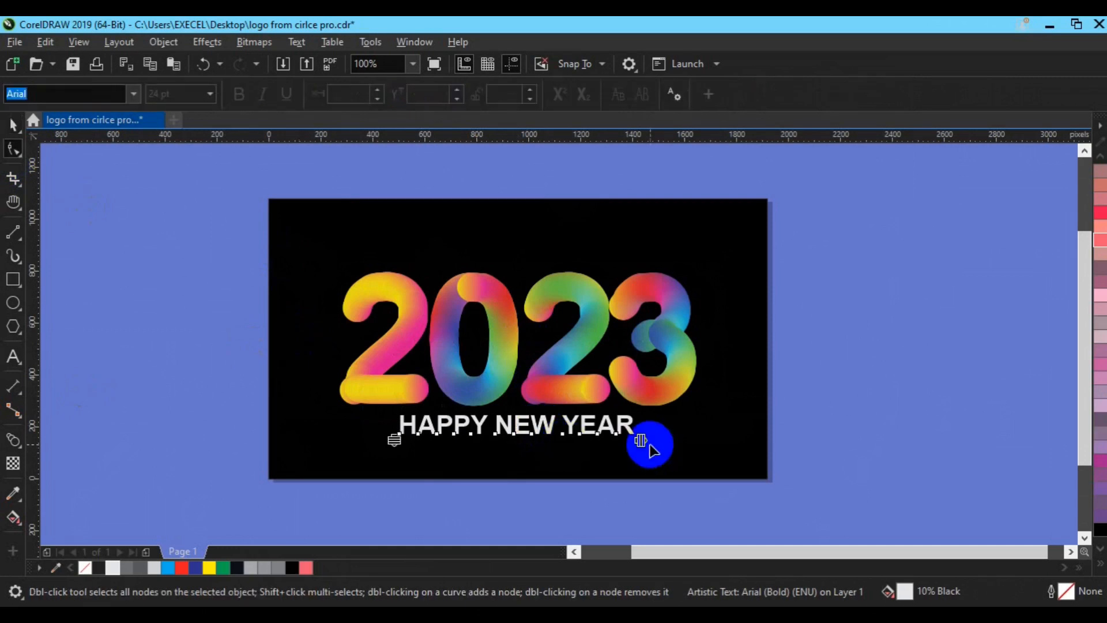
{"action": "left_click_drag", "start_coordinate": [658, 443], "coordinate": [790, 440]}
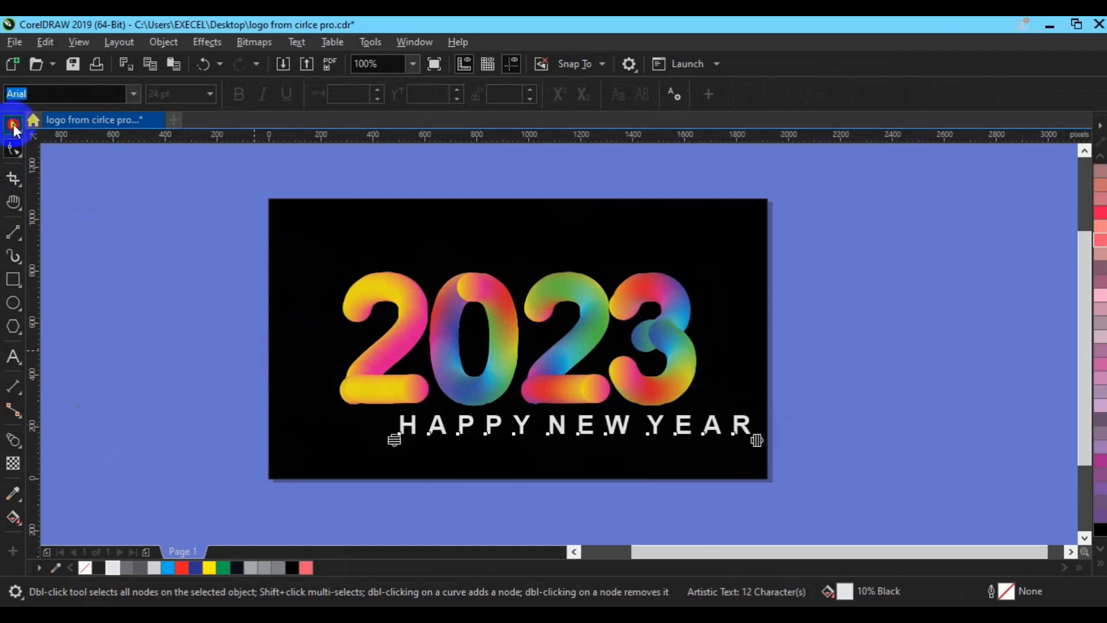
Align the HAPPY NEW YEAR text horizontally with the centre of the digit group.
{"action": "left_click", "coordinate": [10, 121]}
{"action": "left_click", "coordinate": [483, 376], "text": "shift"}
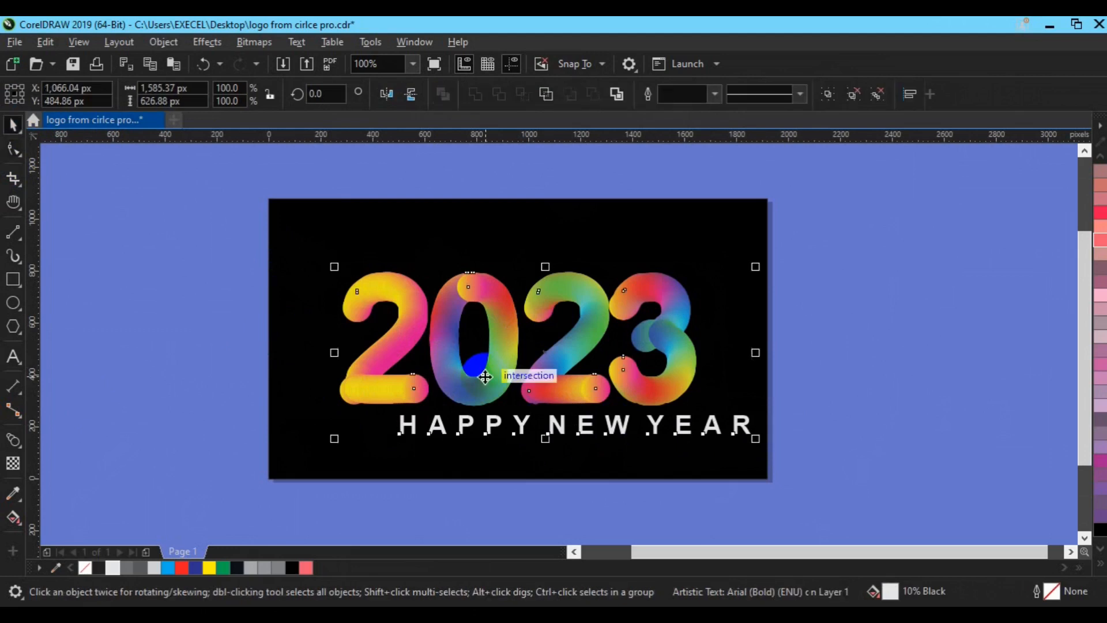
{"action": "key", "text": "c"}
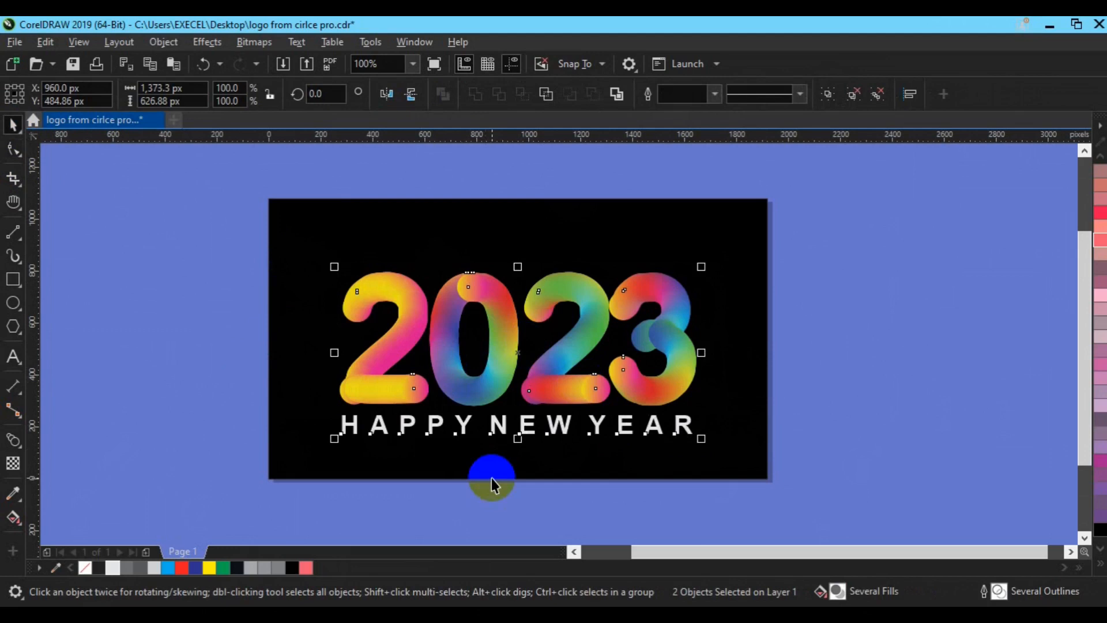
Group the text with the digits and centre the new group vertically on the page.
{"action": "key", "text": "ctrl+g"}
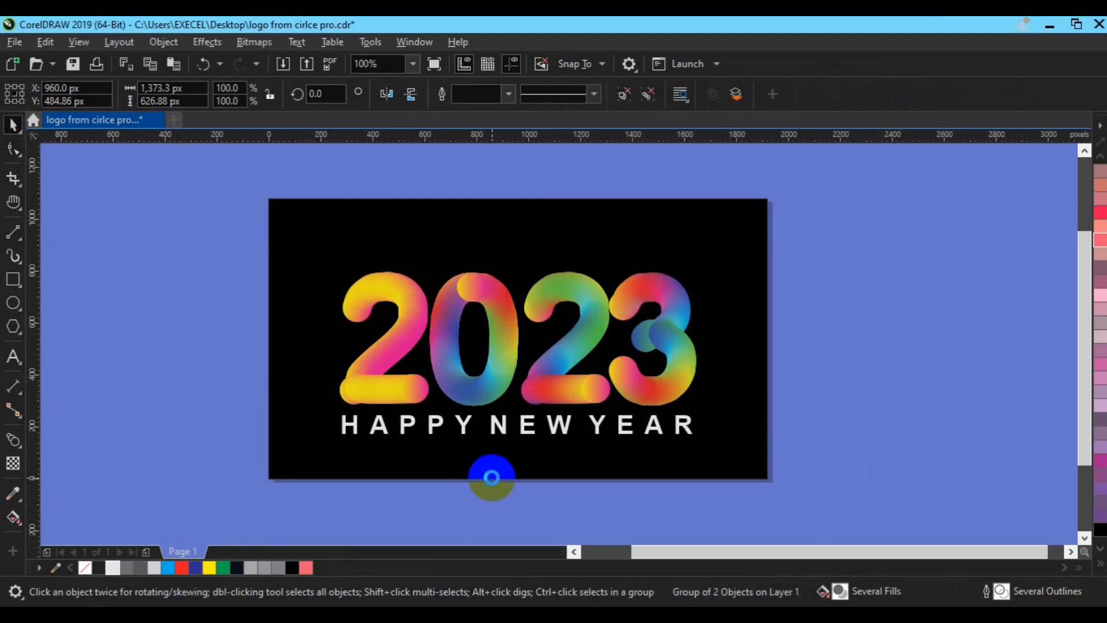
{"action": "key", "text": "e"}
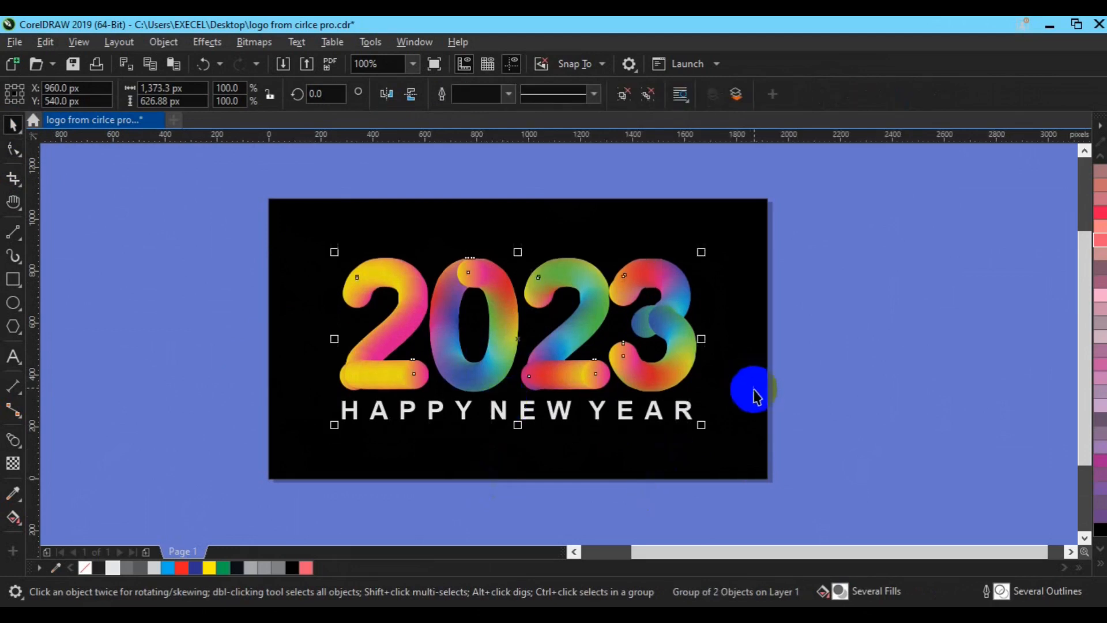
{"action": "left_click", "coordinate": [754, 391]}
{"action": "left_click", "coordinate": [914, 378]}
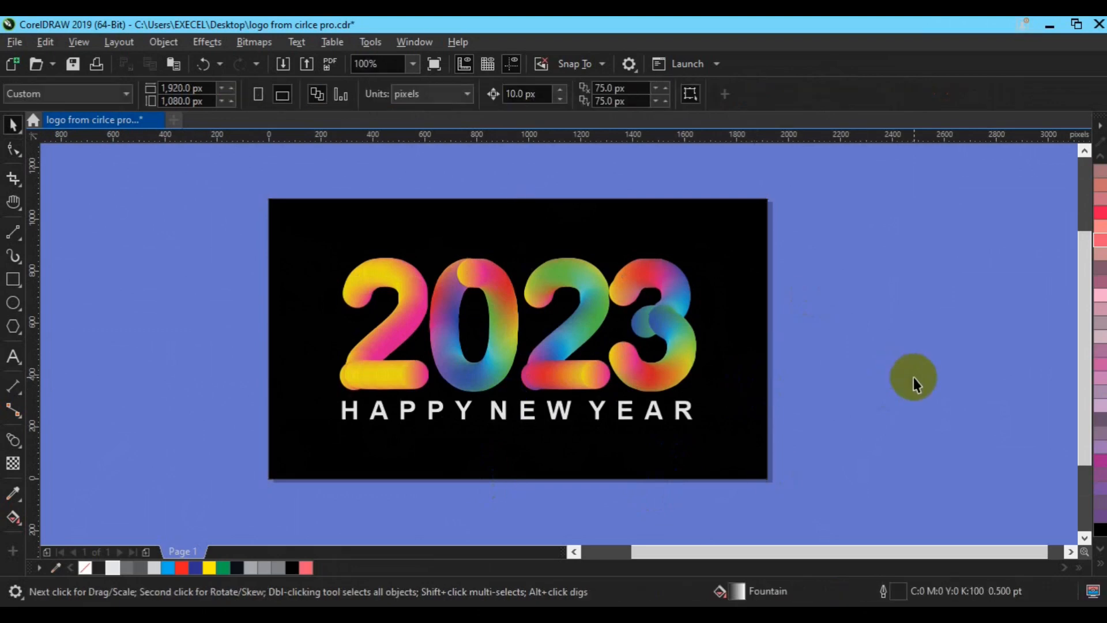